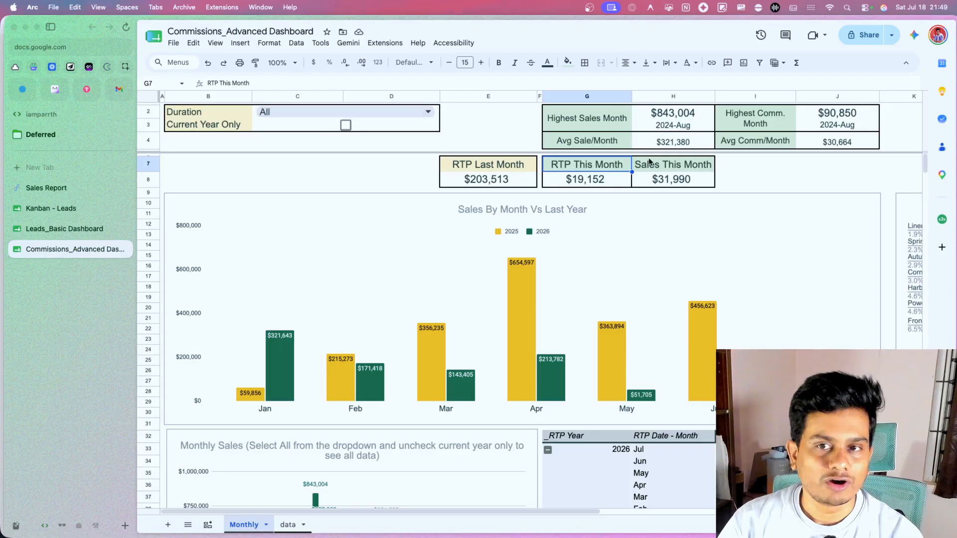
- Examine the monthly sales charts, the yearly sales and commission table, and the breakdown donut charts on the Commissions_Advanced Dashboard's Monthly sheet
scroll(557, 395, down, 10)
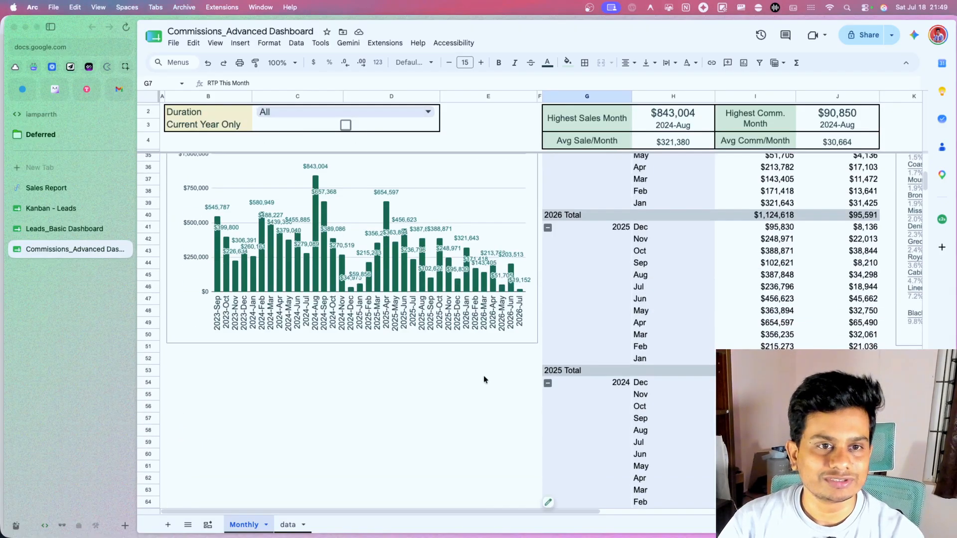
scroll(663, 412, right, 7)
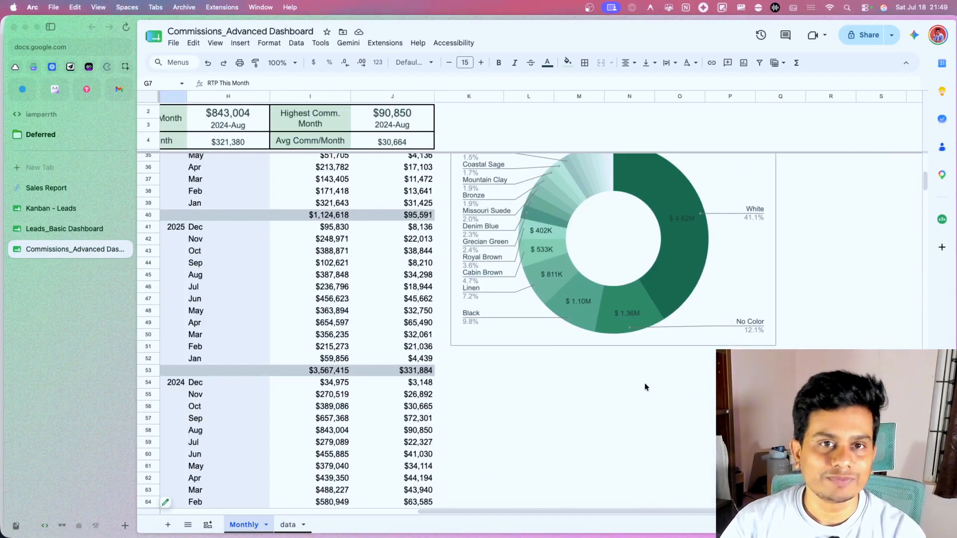
scroll(645, 387, up, 10)
scroll(645, 387, left, 4)
scroll(644, 387, down, 8)
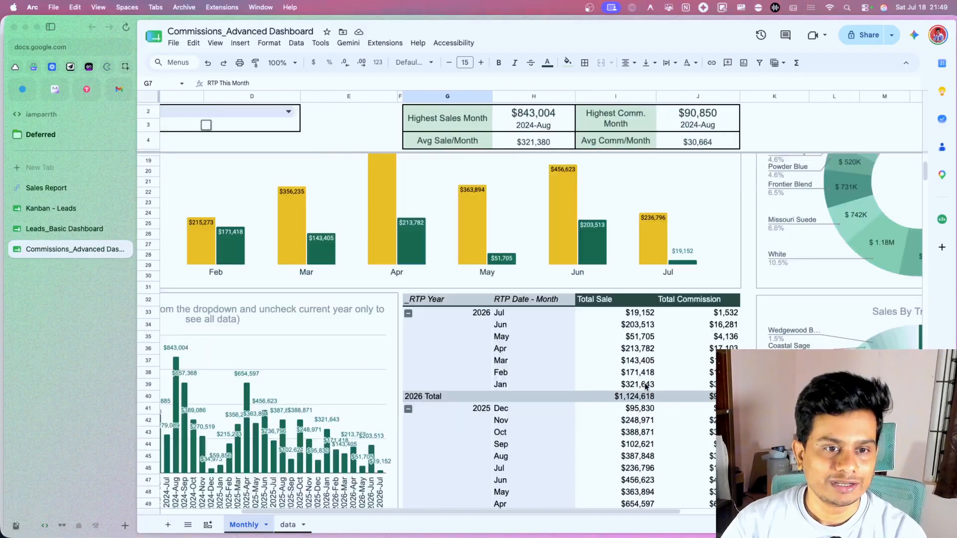
click(528, 270)
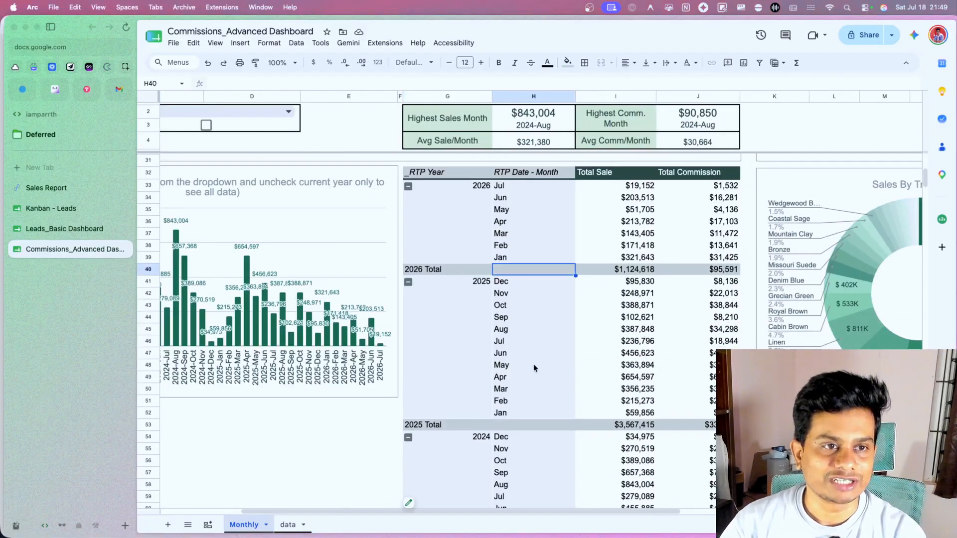
scroll(534, 367, left, 3)
scroll(534, 367, up, 7)
- Switch to the Sales Report in Data Studio and view its weekly, monthly and quarterly estimates breakdown pages
click(71, 187)
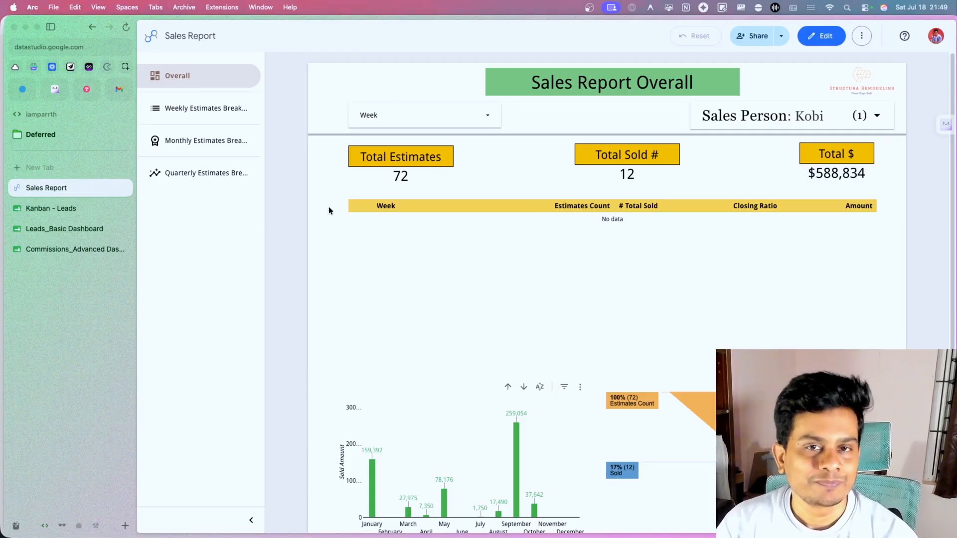
click(198, 105)
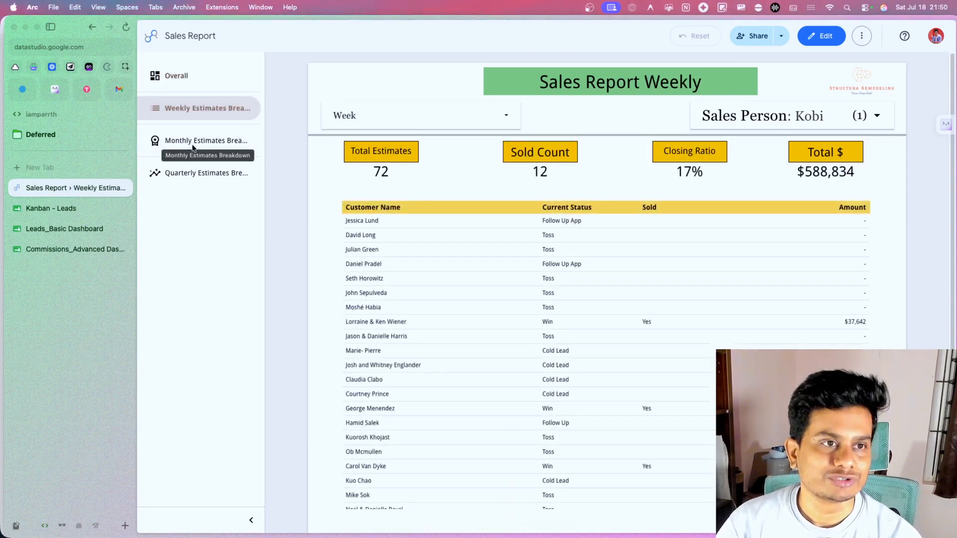
click(202, 142)
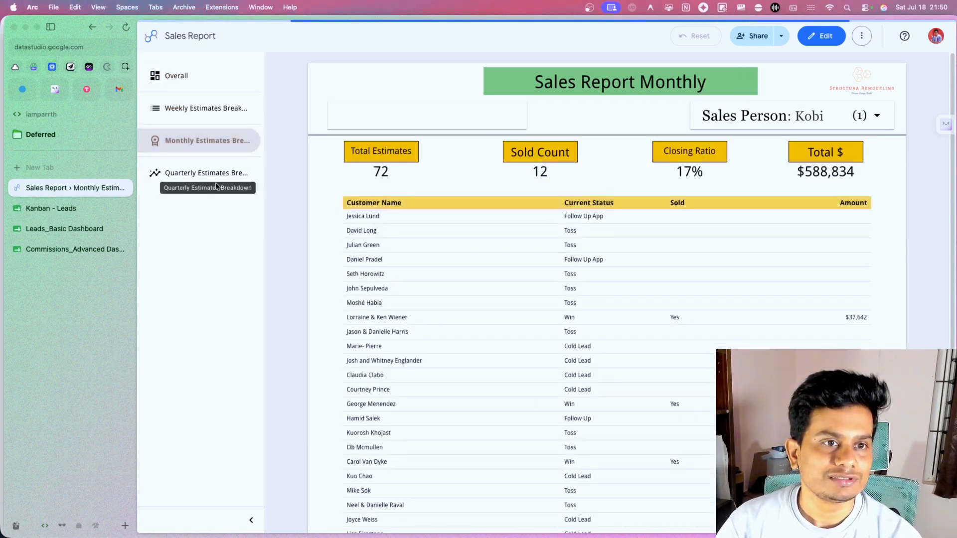
click(211, 174)
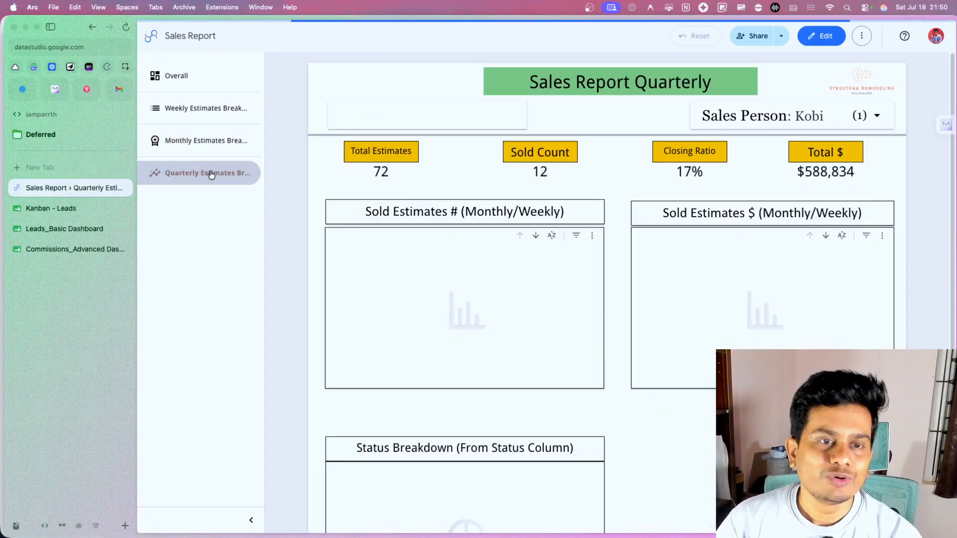
- Switch to the Kanban - Leads file in Google Sheets and view the data behind its Sales Pipeline Kanban Dashboard
click(81, 208)
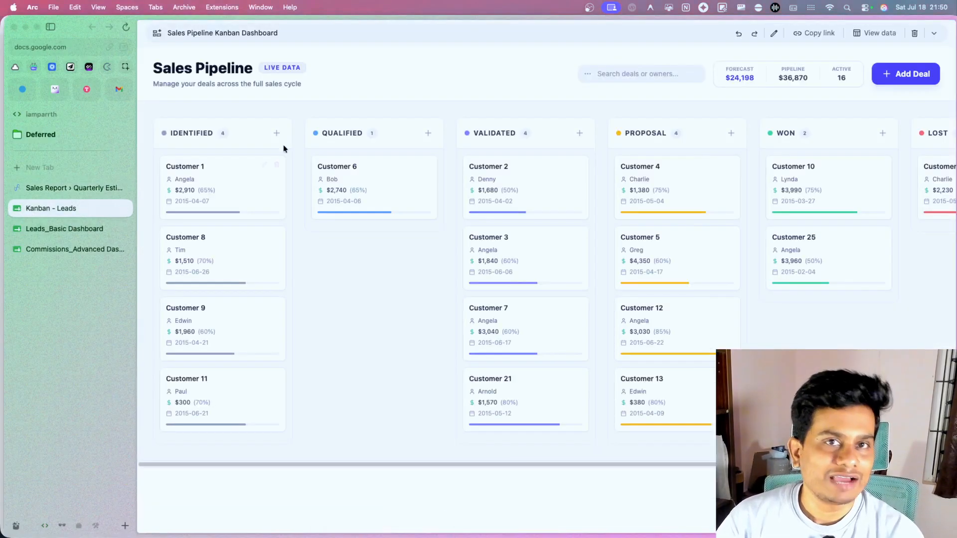
click(879, 33)
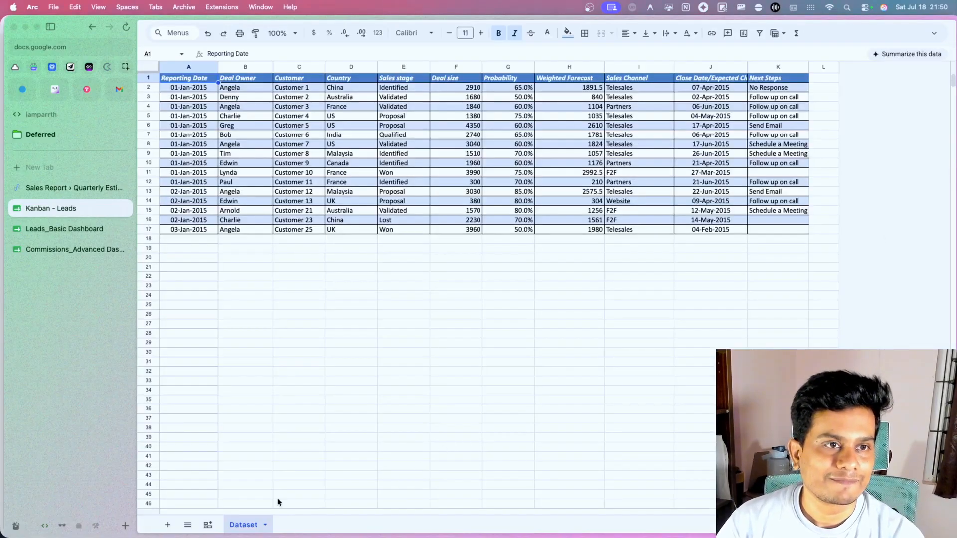
click(253, 411)
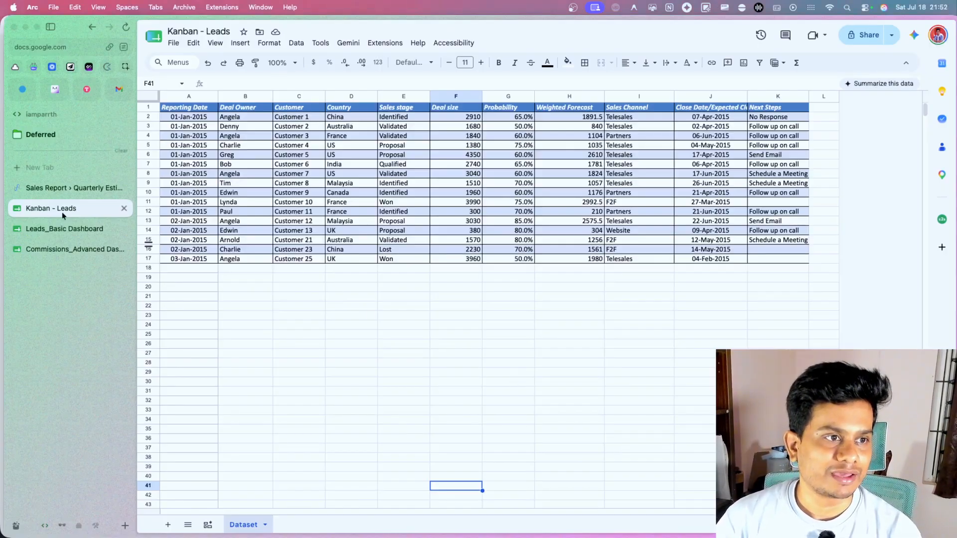
- Look over the Mock Data sheet in Leads_Basic Dashboard, then go to the Commissions_Advanced Dashboard file
click(64, 227)
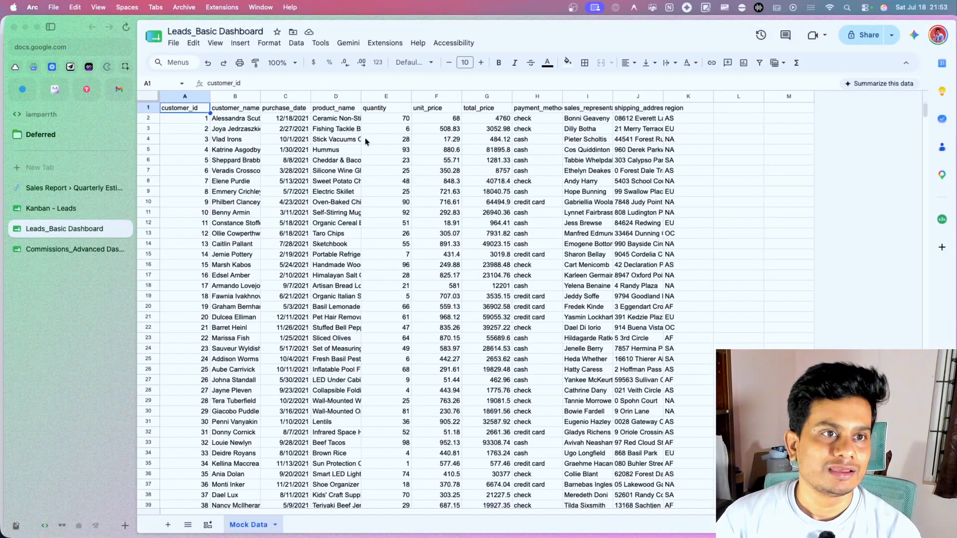
click(379, 128)
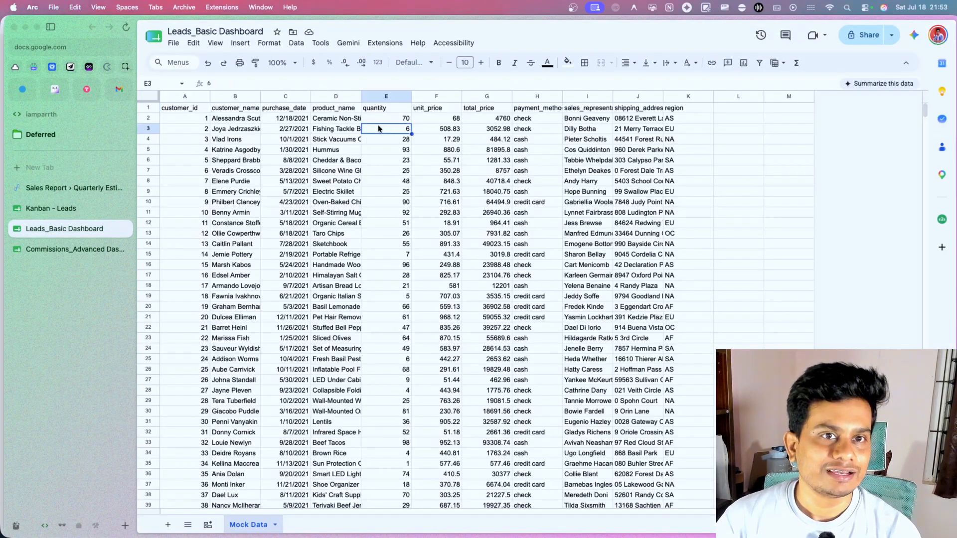
click(73, 254)
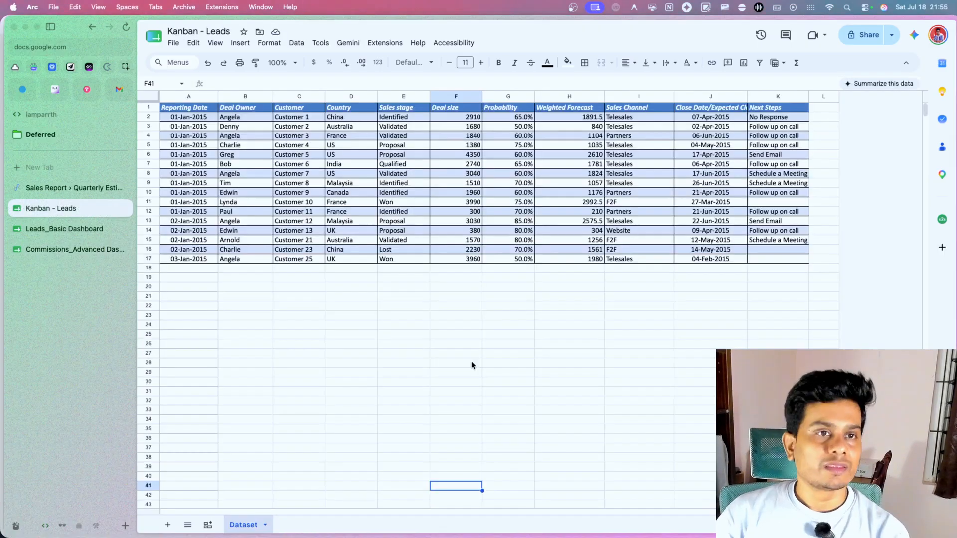
- Start creating a new canvas with Gemini from the leads data on the Dataset sheet of Kanban - Leads
click(421, 325)
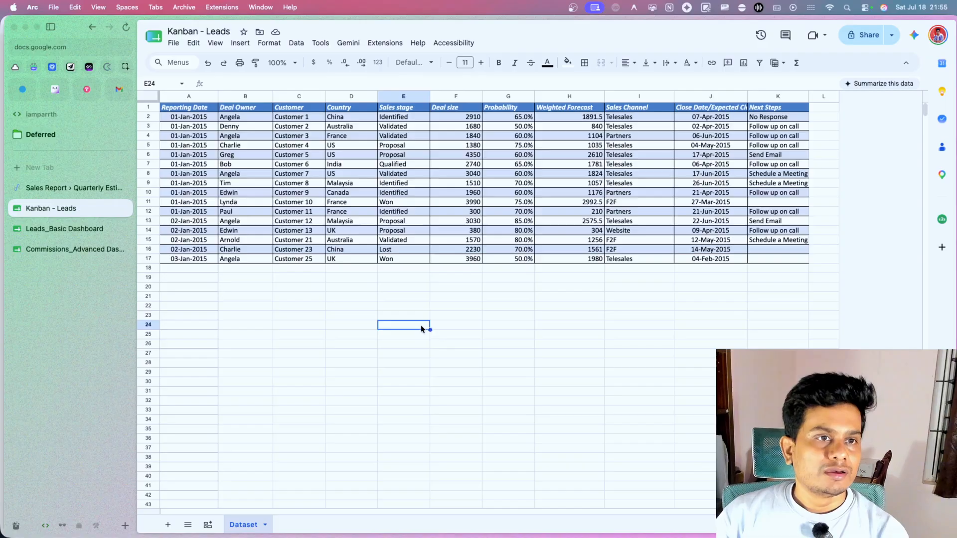
click(229, 121)
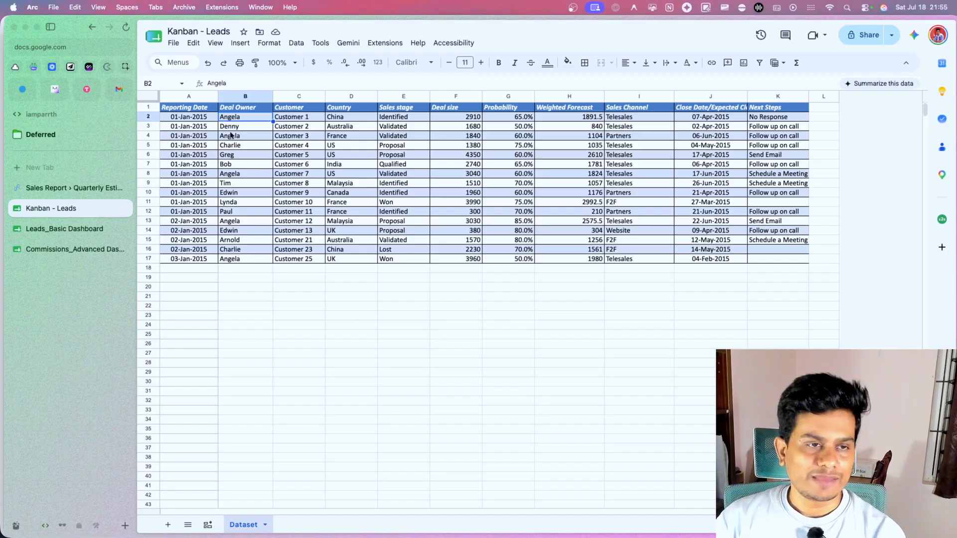
click(208, 526)
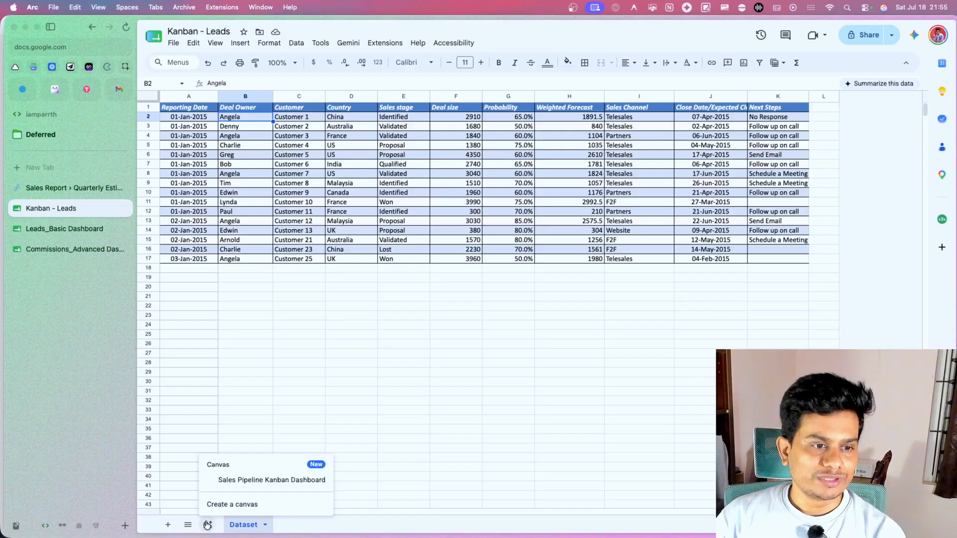
click(246, 505)
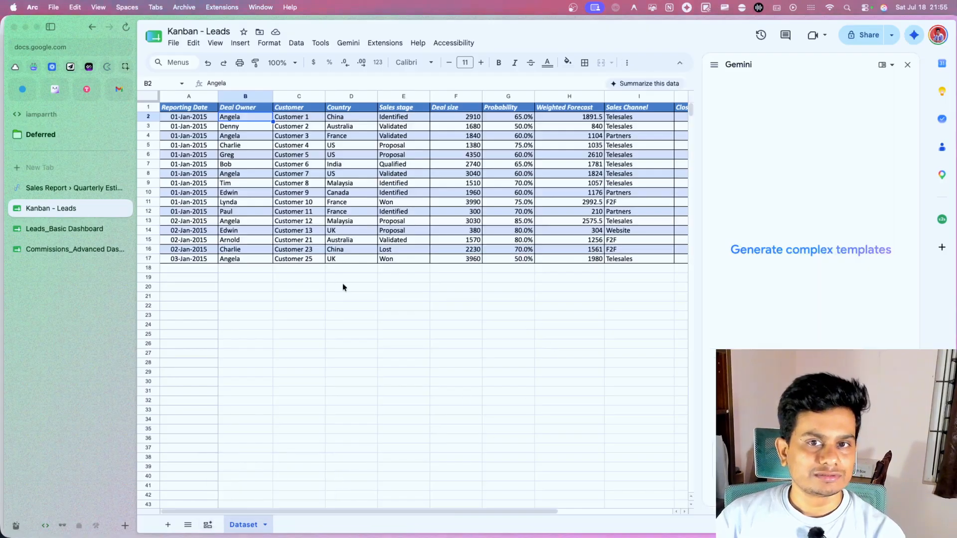
click(297, 44)
click(236, 46)
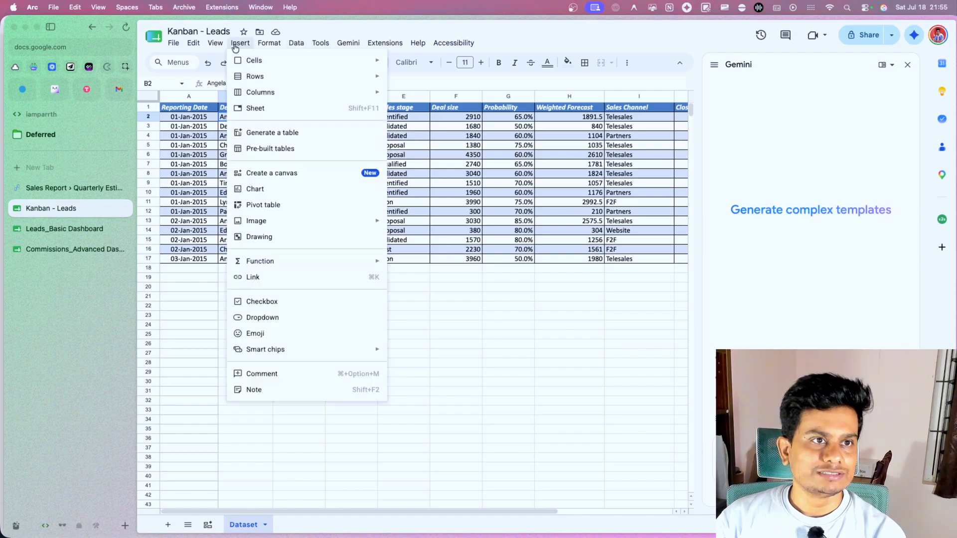
click(500, 432)
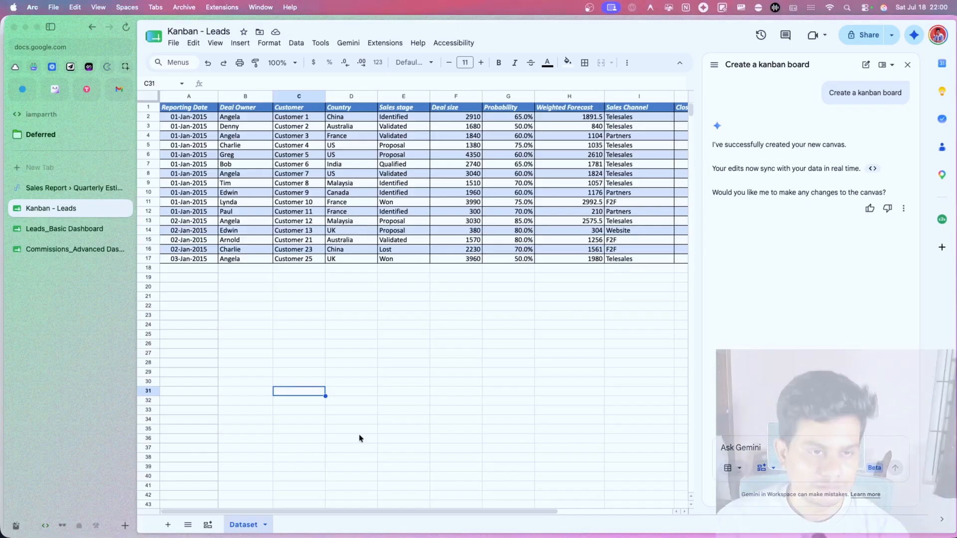
- Open the Sales Velocity Pipeline Dashboard canvas and look across all its kanban stages
click(207, 527)
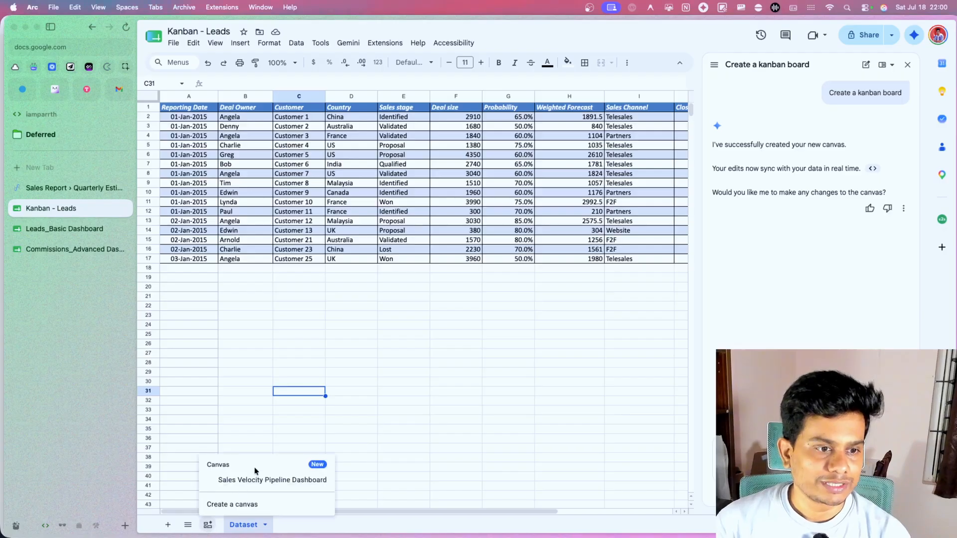
click(254, 480)
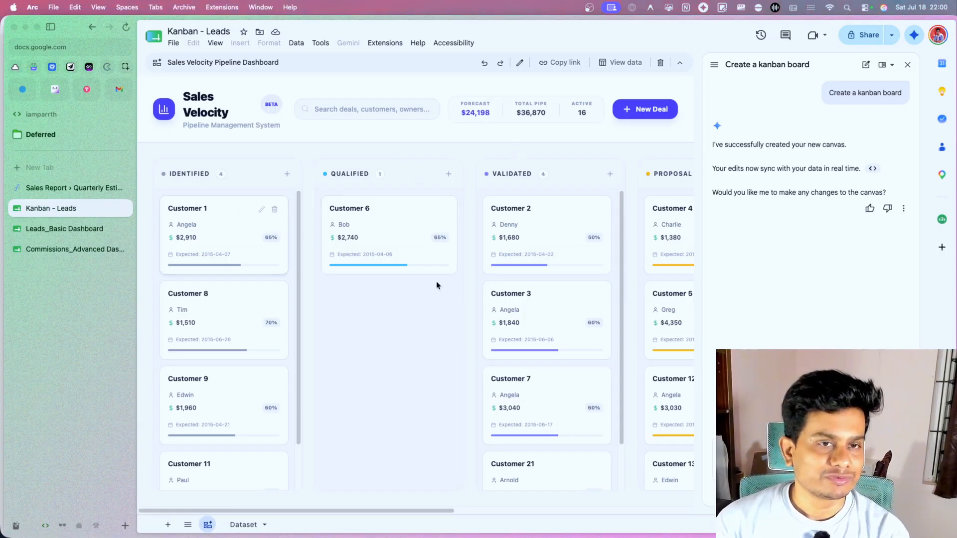
scroll(465, 347, right, 8)
scroll(464, 346, left, 8)
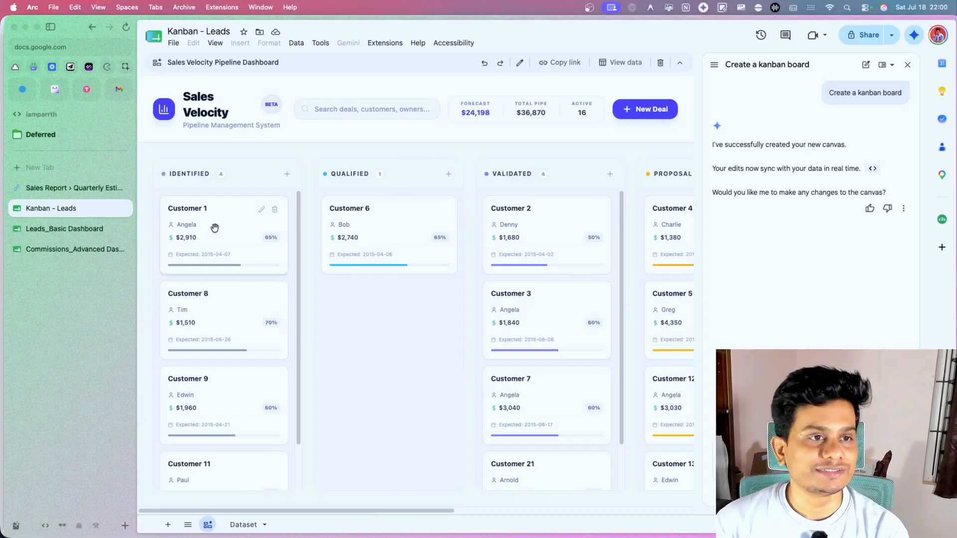
- Move the Customer 1 deal from Identified to Qualified and the Customer 4 deal from Proposal to Lost
drag(215, 227, 384, 215)
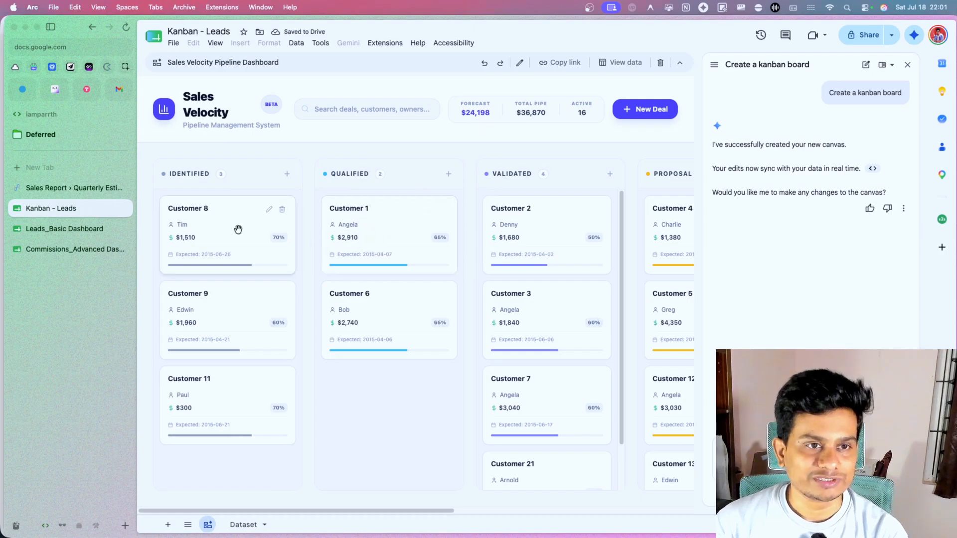
scroll(458, 283, right, 5)
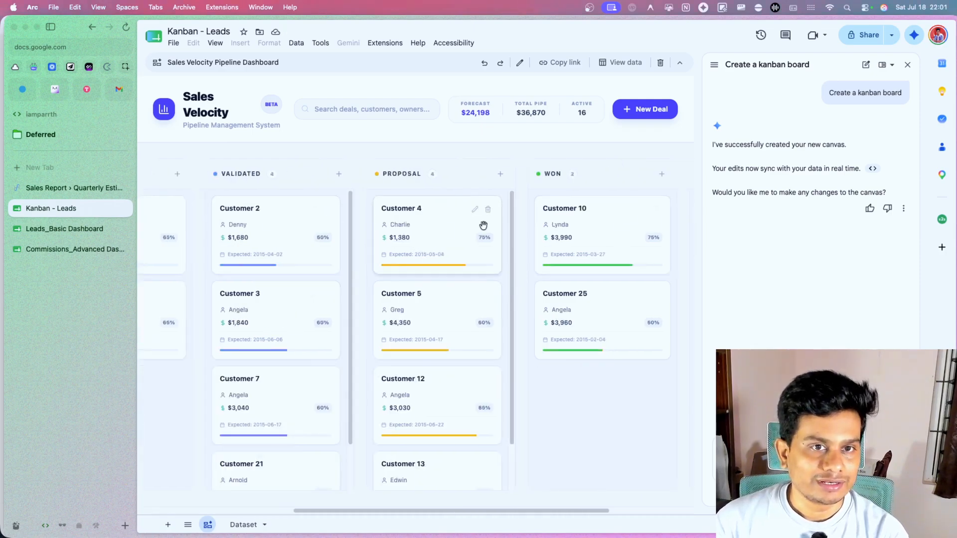
scroll(587, 282, right, 5)
scroll(324, 225, left, 2)
drag(349, 234, 648, 307)
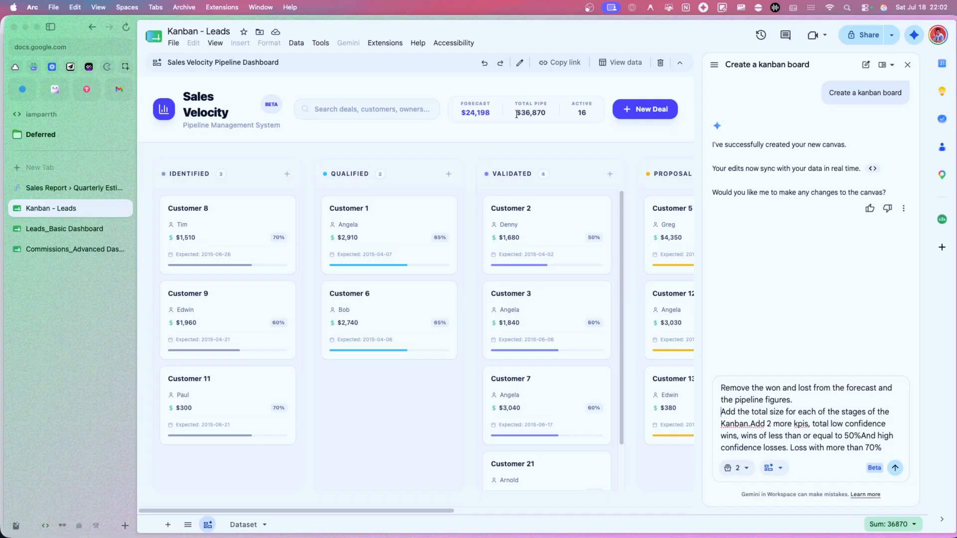
- In the Gemini prompt, put the "Add 2 more kpis" request on its own line and insert "$" after "total size"
scroll(567, 359, right, 10)
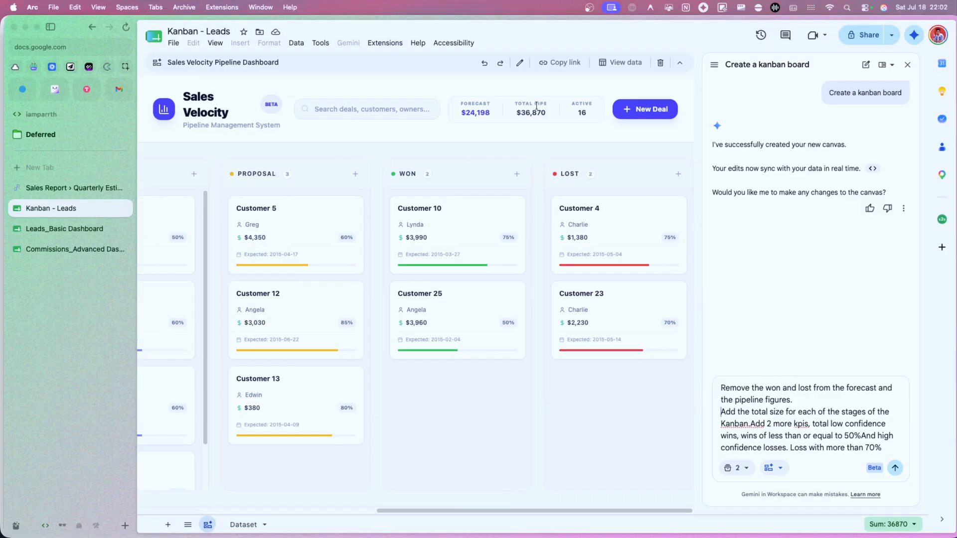
click(749, 422)
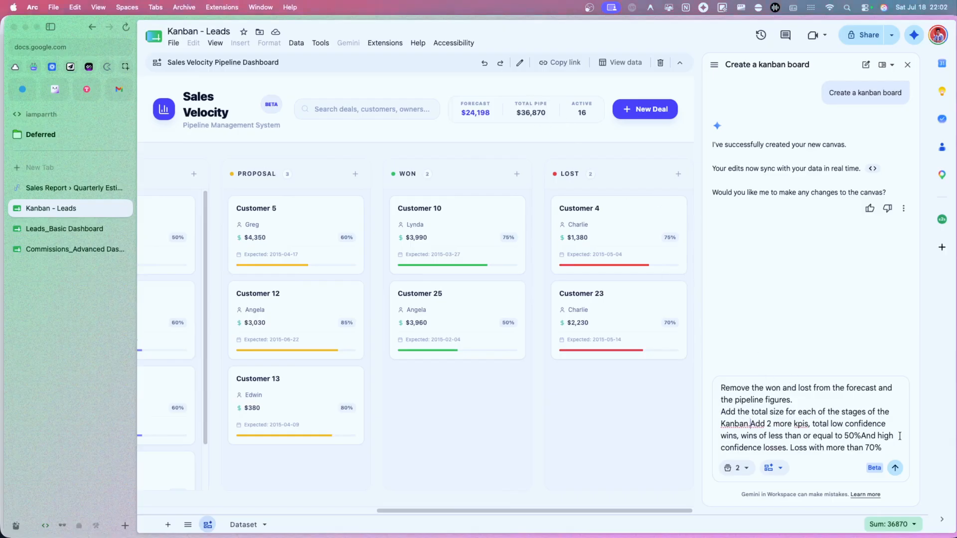
key(shift+Return)
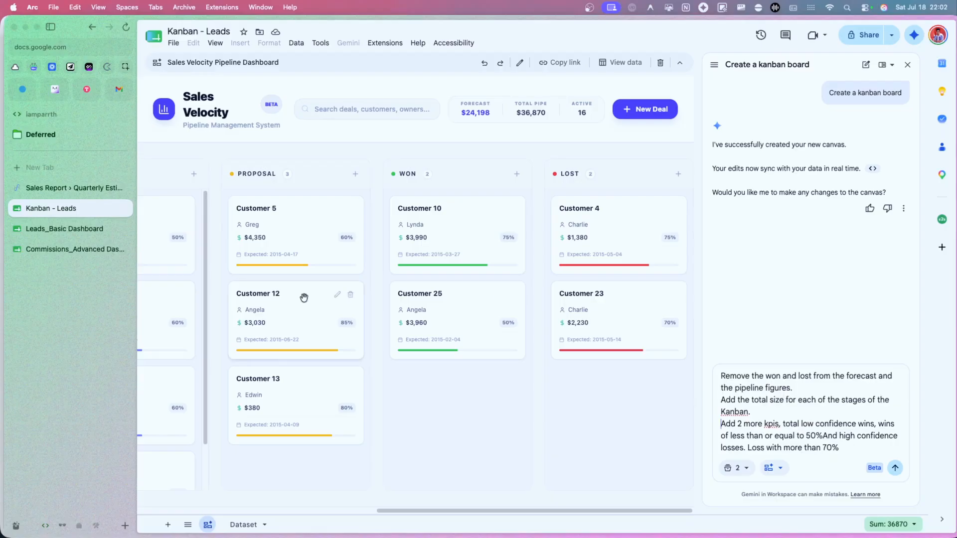
scroll(303, 297, left, 10)
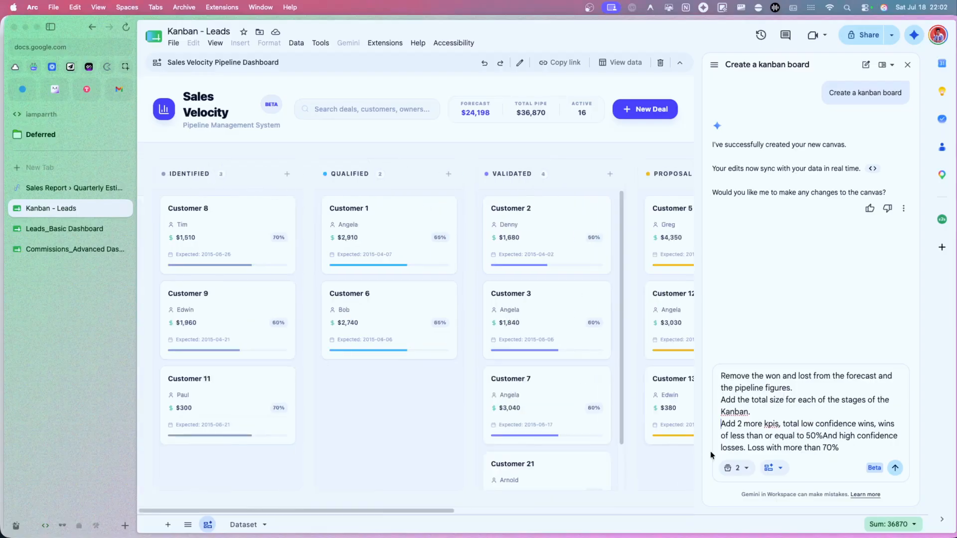
click(782, 400)
text($)
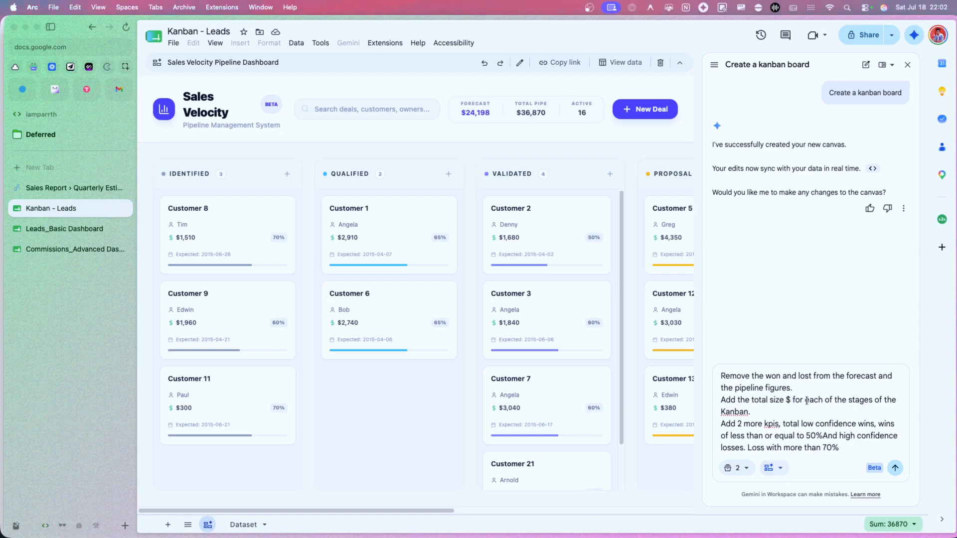
- In the Gemini prompt, put "And high confidence losses" on its own line and append "*Both the numbers as well as the $"
drag(782, 424, 876, 424)
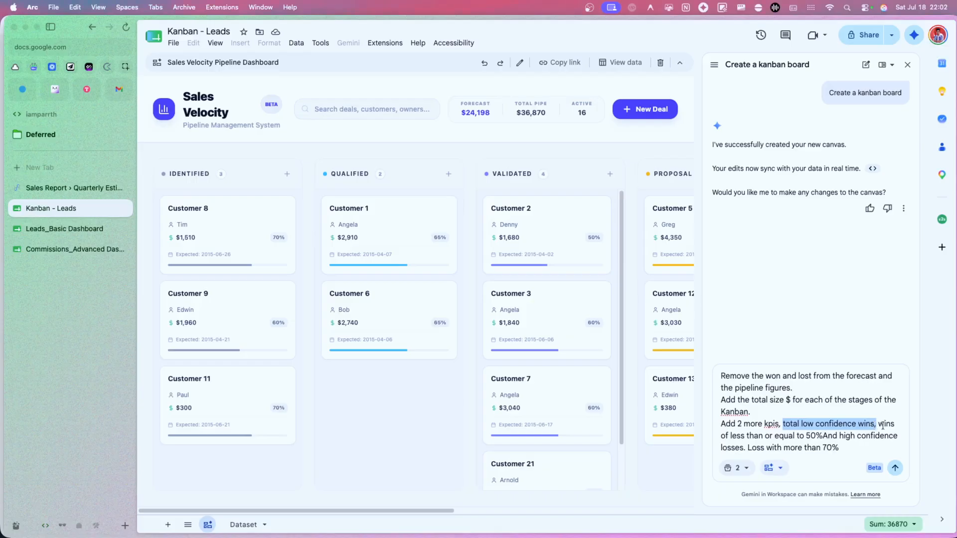
click(822, 435)
key(shift+Return)
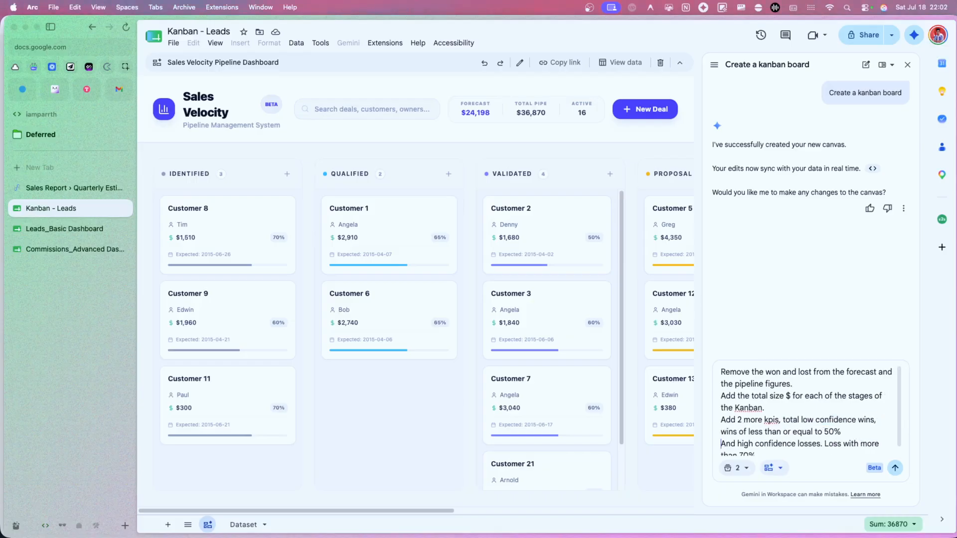
scroll(725, 443, down, 1)
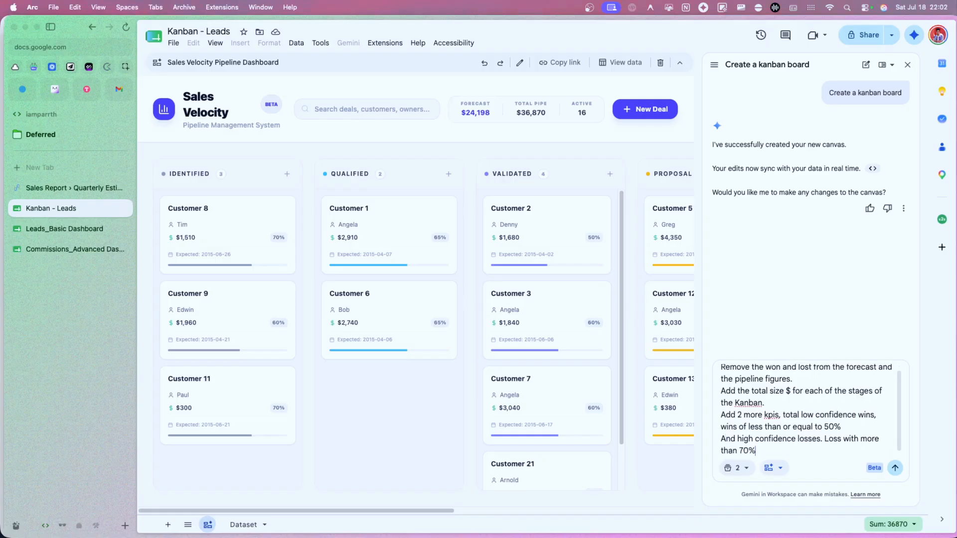
text(Both the numbers as well as t)
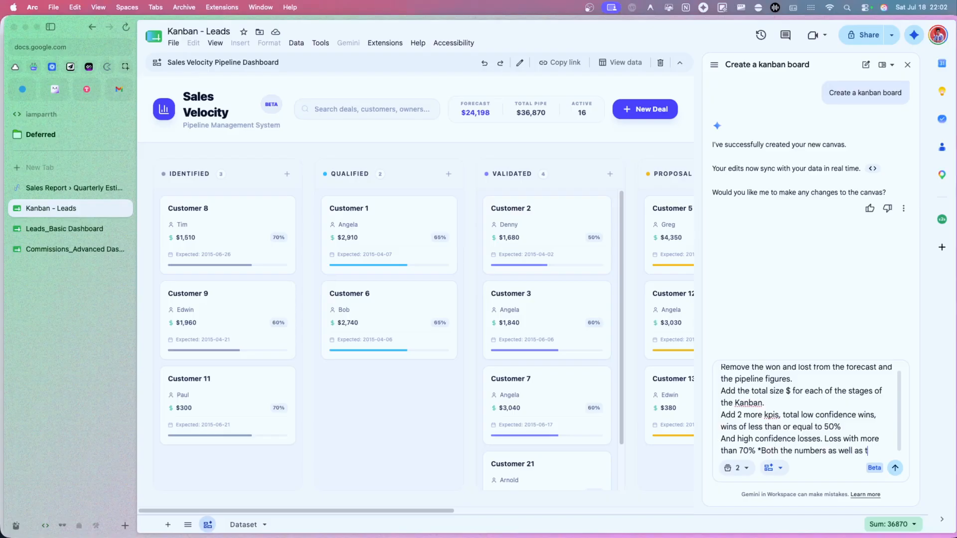
text(he $)
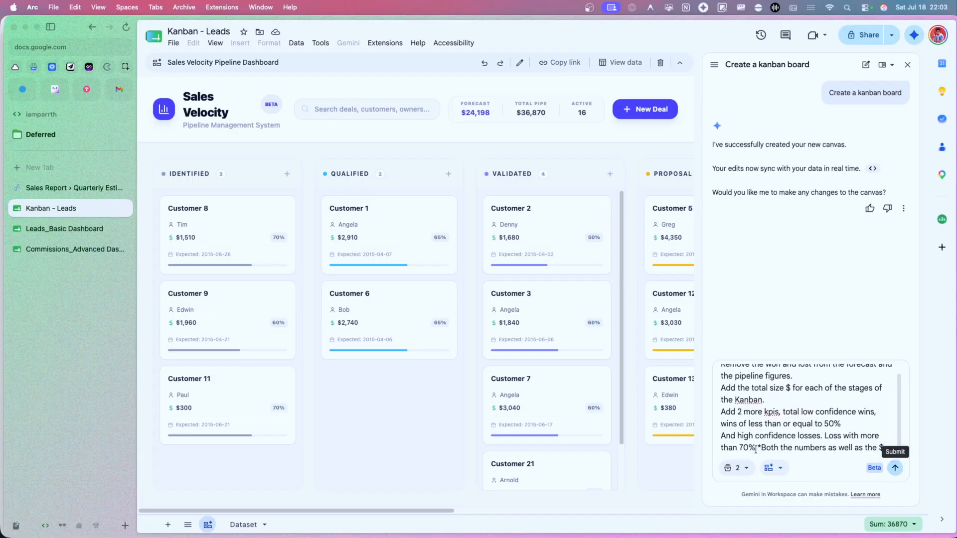
- Change the high confidence loss threshold in the prompt to 50% and submit the request to Gemini
drag(737, 448, 740, 448)
text(5)
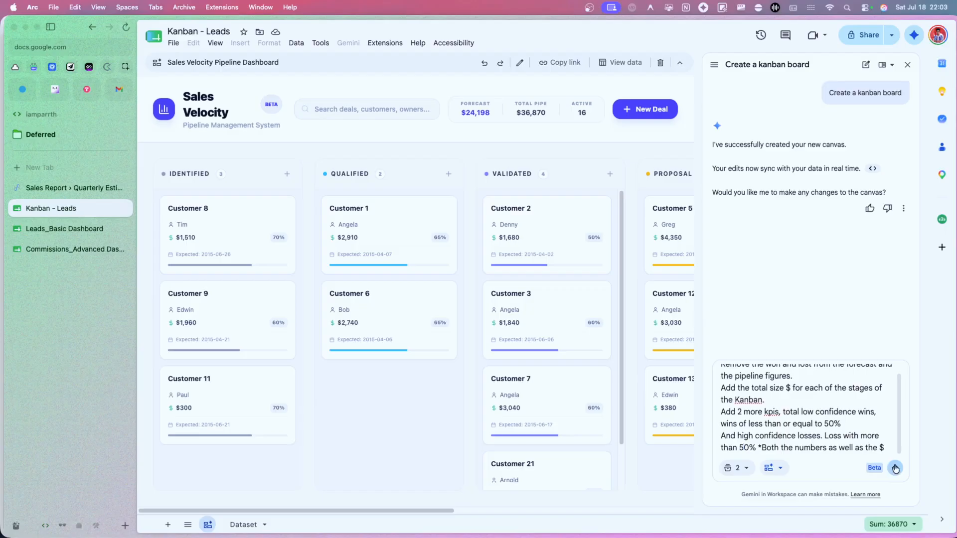
click(895, 467)
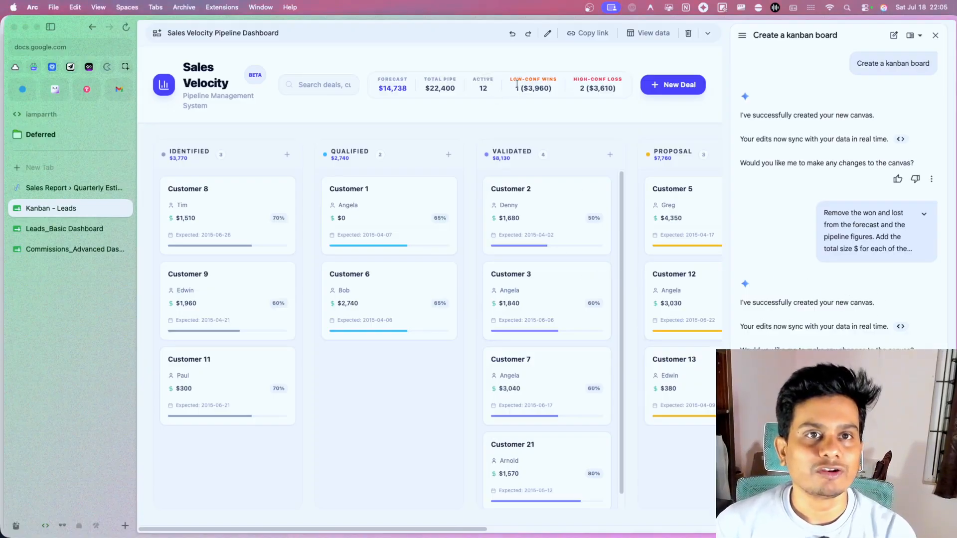
- Examine the low-confidence wins and high-confidence loss KPIs against the deals and totals of the Won and Lost stages
drag(517, 86, 552, 92)
scroll(641, 300, right, 10)
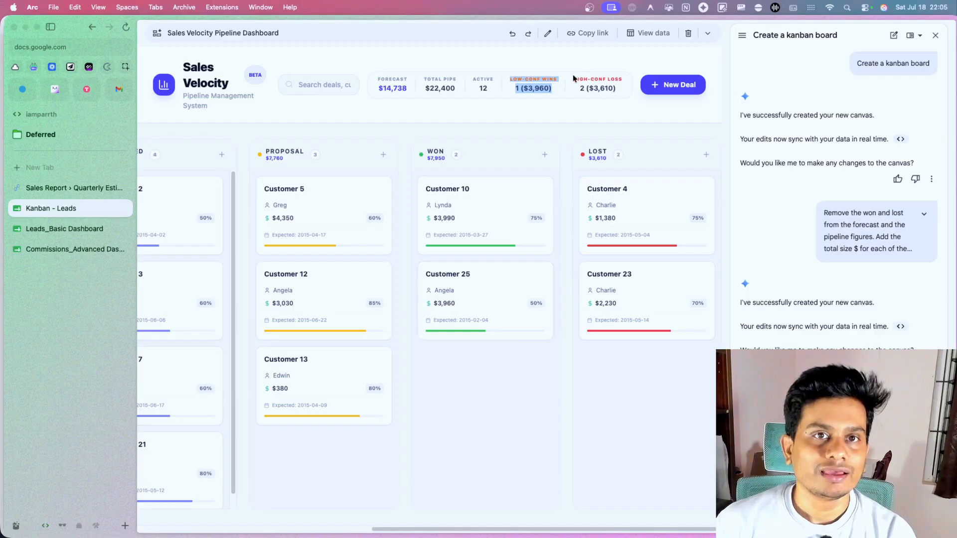
drag(570, 75, 609, 93)
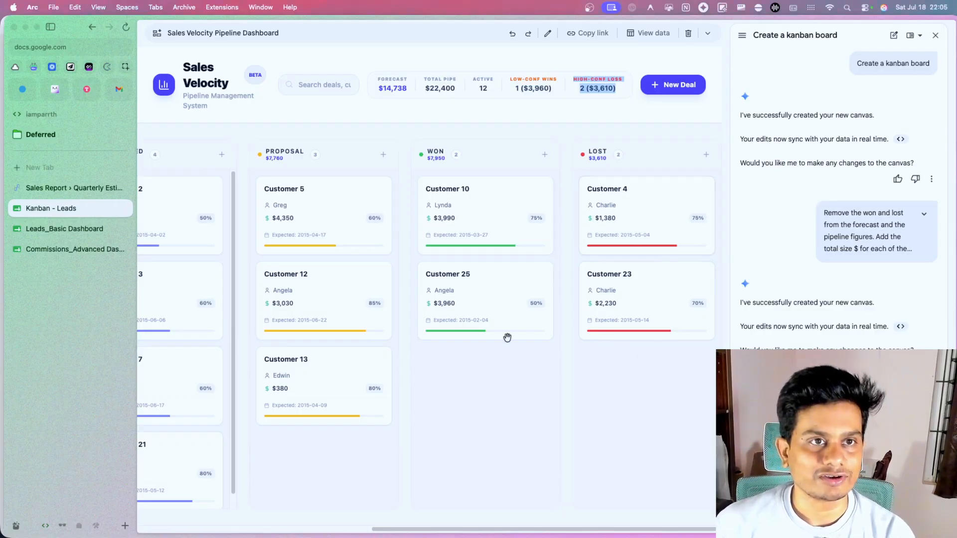
triple_click(432, 158)
scroll(483, 360, left, 10)
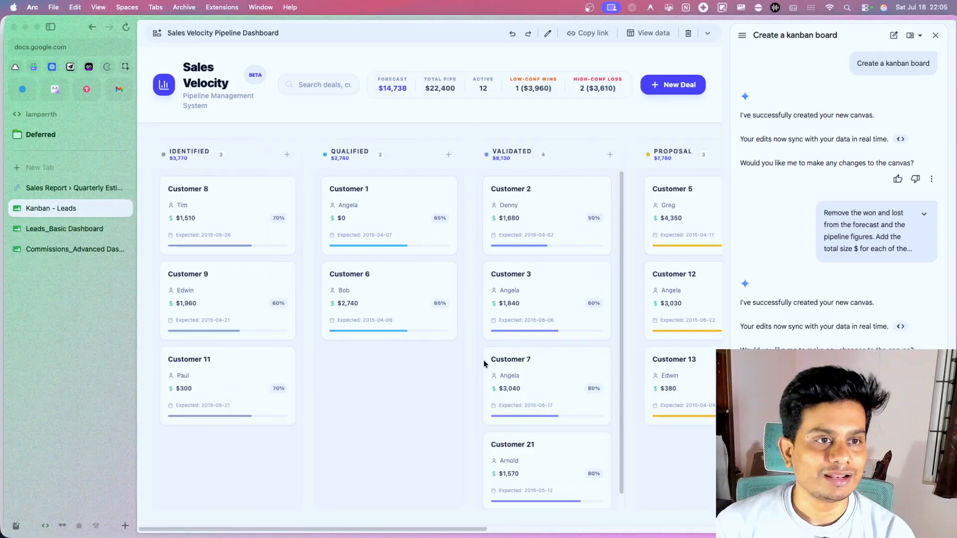
- Create a deal in the Identified stage for Customer X with the deal owner's name and a size of $10
click(287, 154)
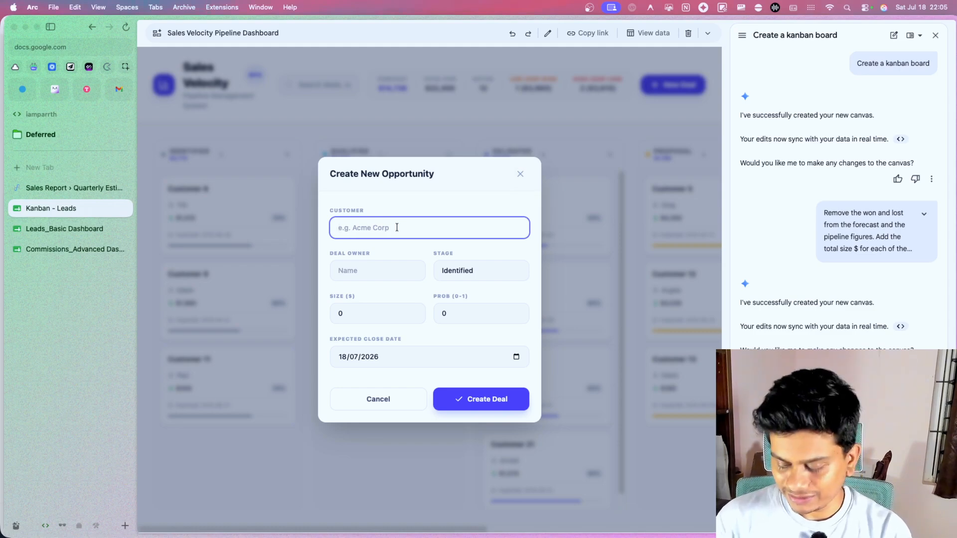
text(Customer X)
key(Tab)
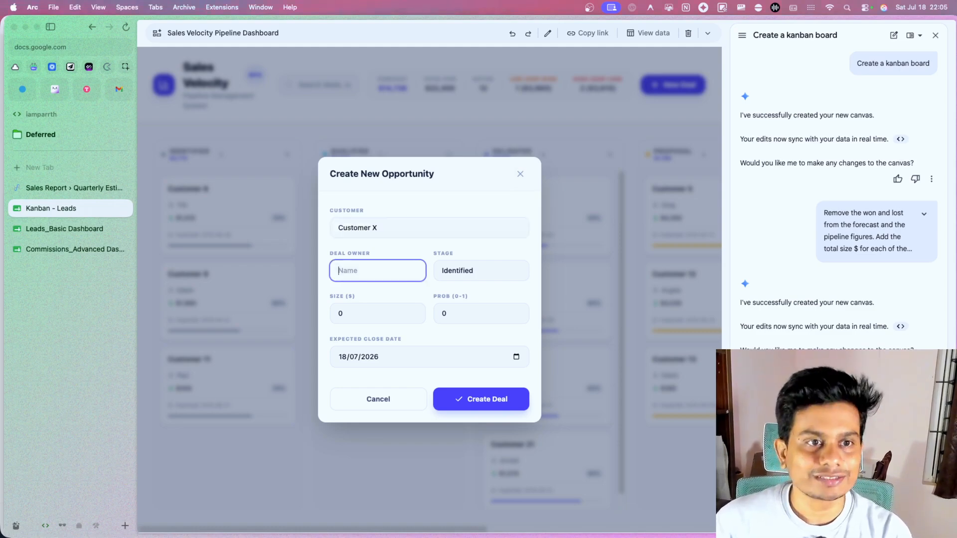
text(Part)
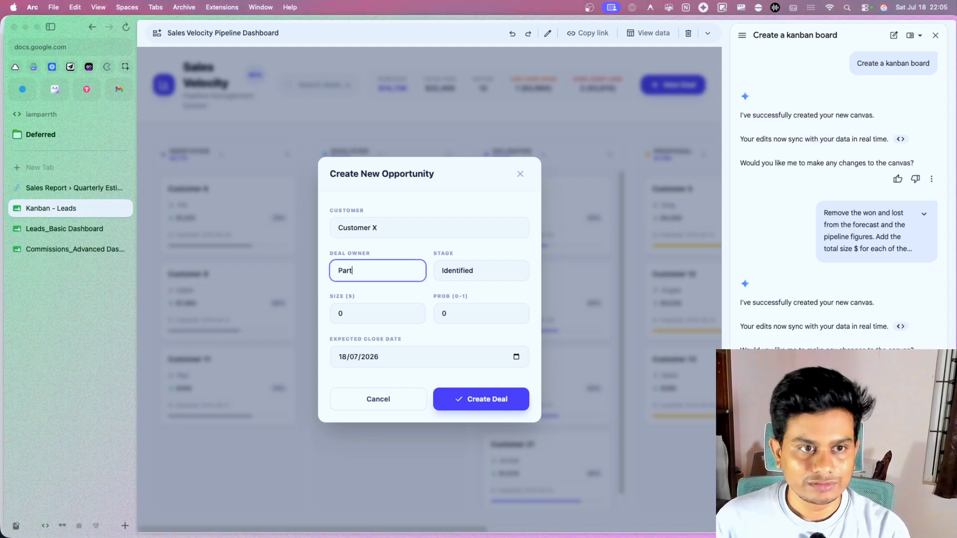
text(h)
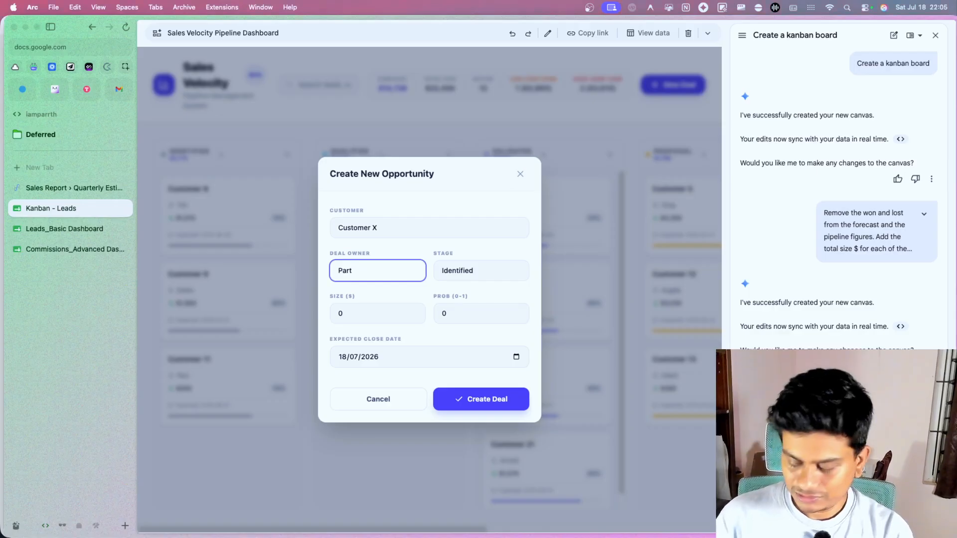
key(Tab)
key(Tab)
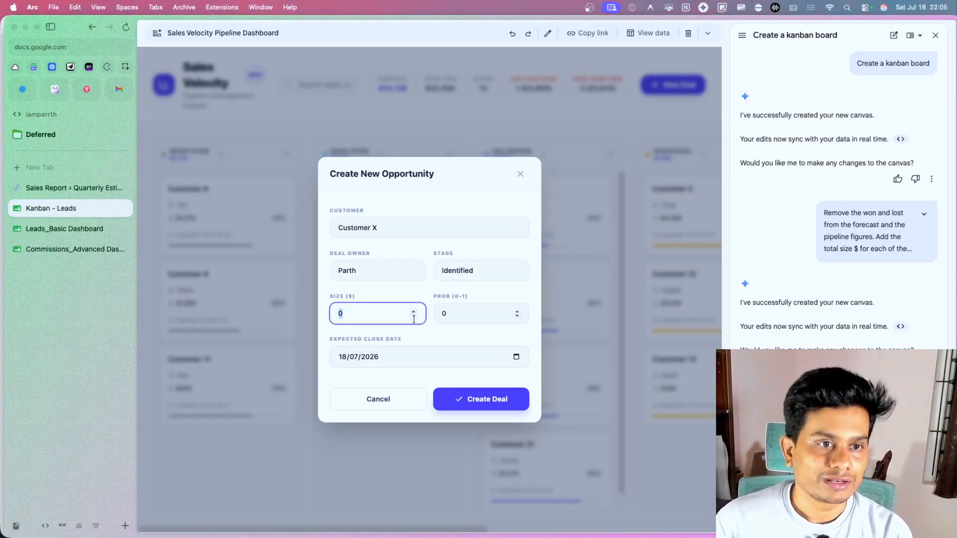
text(10)
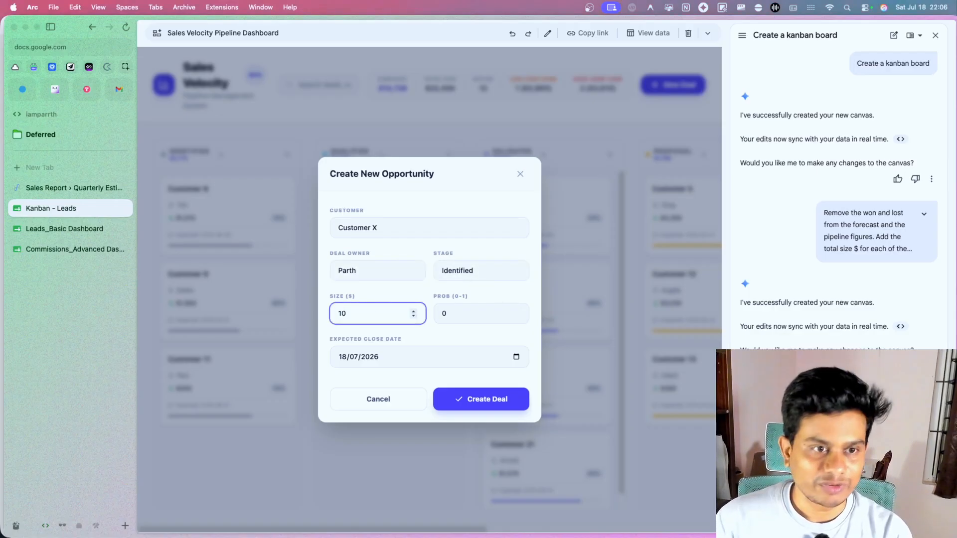
click(489, 401)
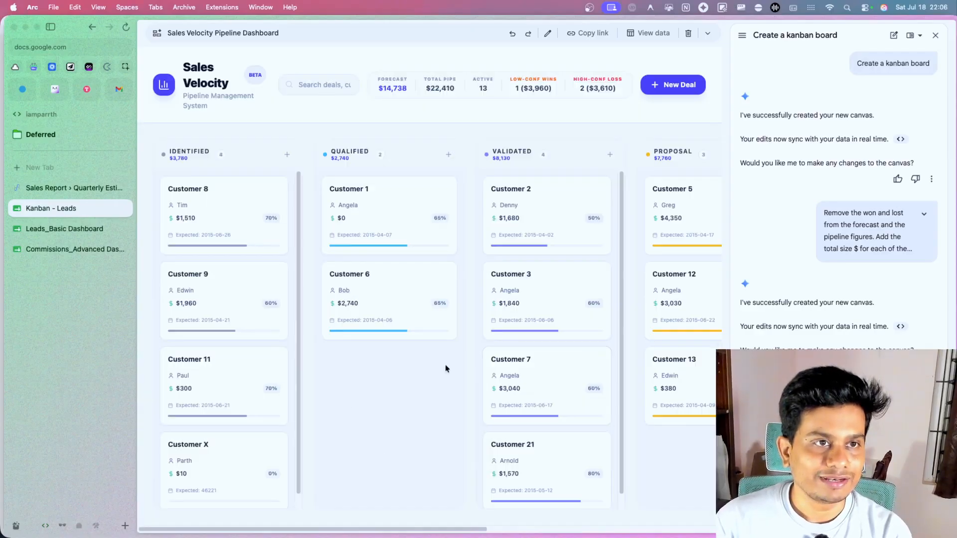
- View the canvas's source data and find the Customer X deal by searching the Dataset sheet for the deal owner's name
click(648, 33)
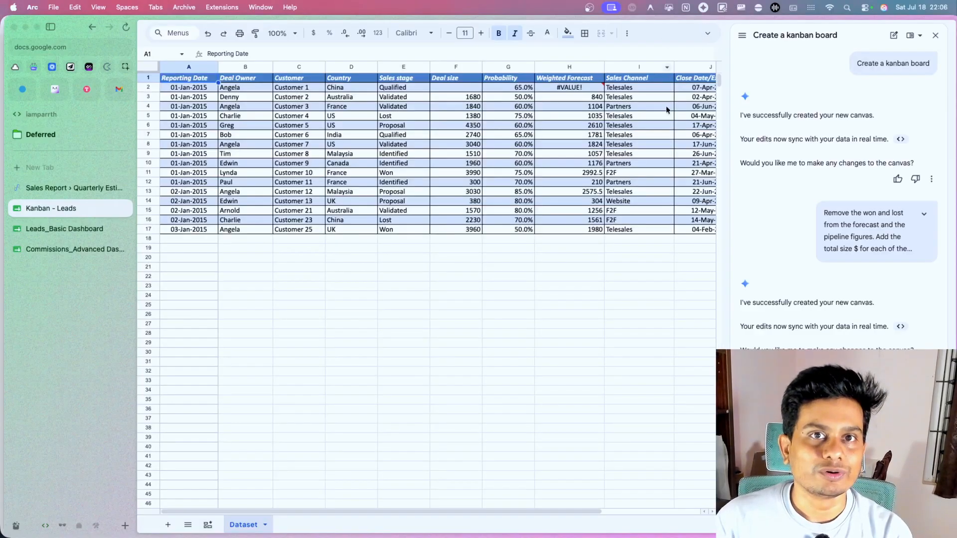
key(super+f)
text(Parth)
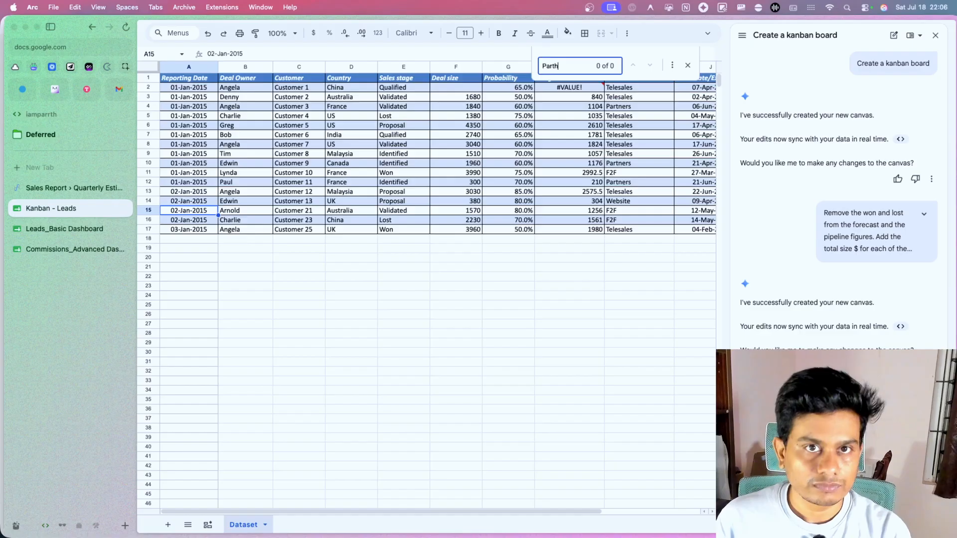
scroll(319, 326, down, 10)
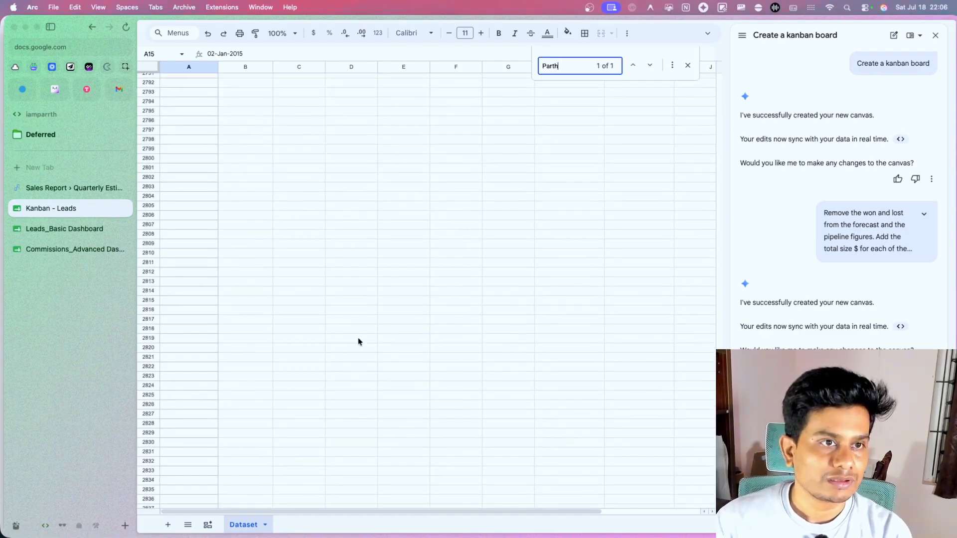
click(298, 230)
scroll(378, 246, right, 2)
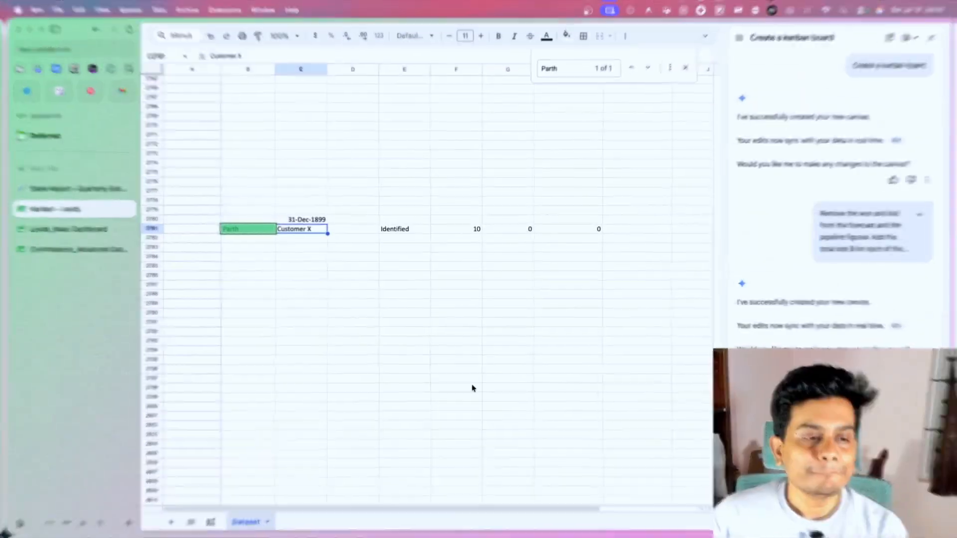
- Switch to the Leads_Basic Dashboard spreadsheet and rename it Sales_Basic Dashboard
click(62, 230)
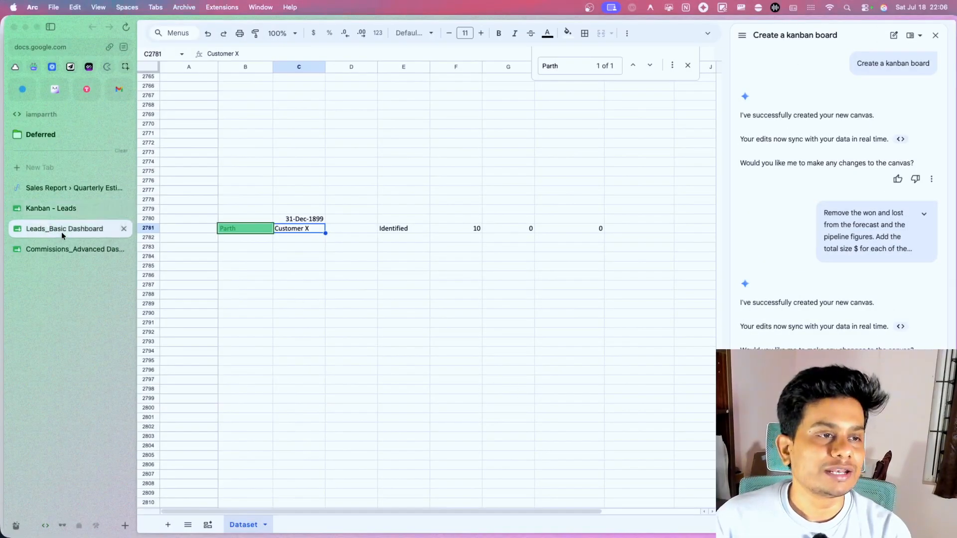
click(384, 339)
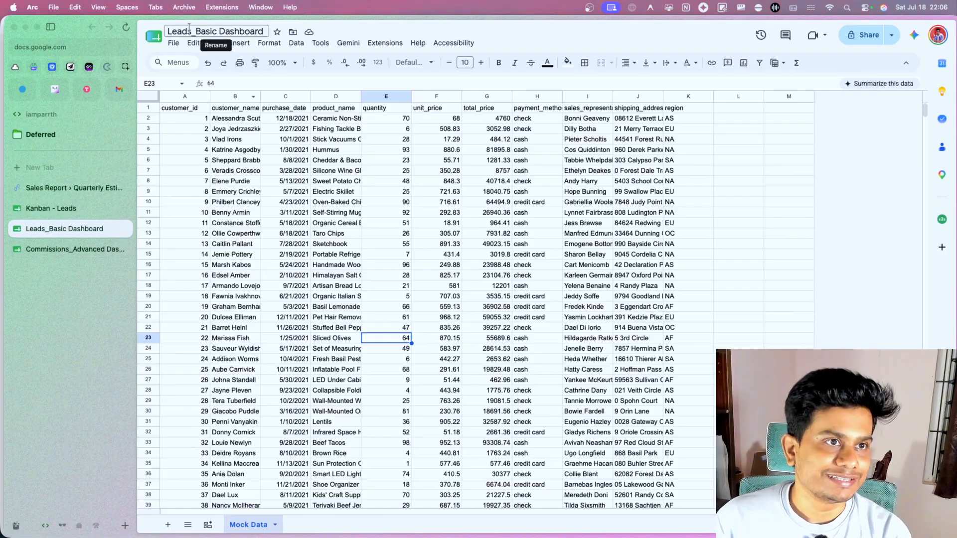
drag(190, 29, 157, 24)
text(LS)
key(BackSpace)
key(BackSpace)
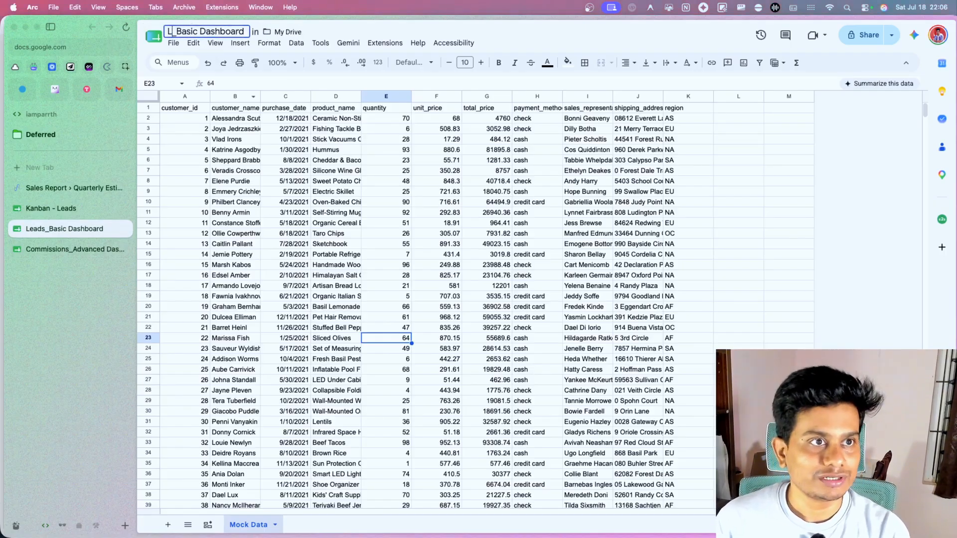
text(Sales)
key(Return)
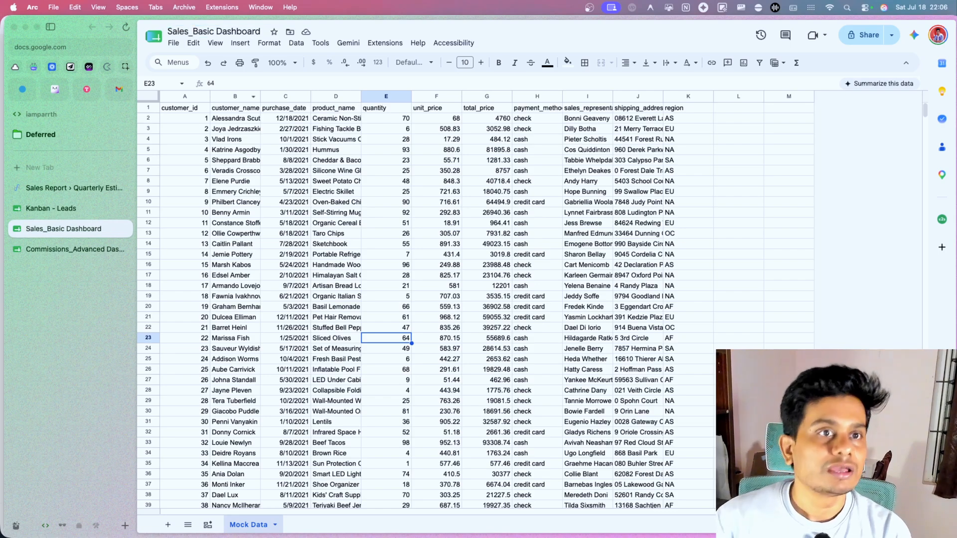
- Look over the quantity, unit price, total price, product name and sales representative columns of the Mock Data sheet
click(406, 171)
click(396, 119)
click(430, 118)
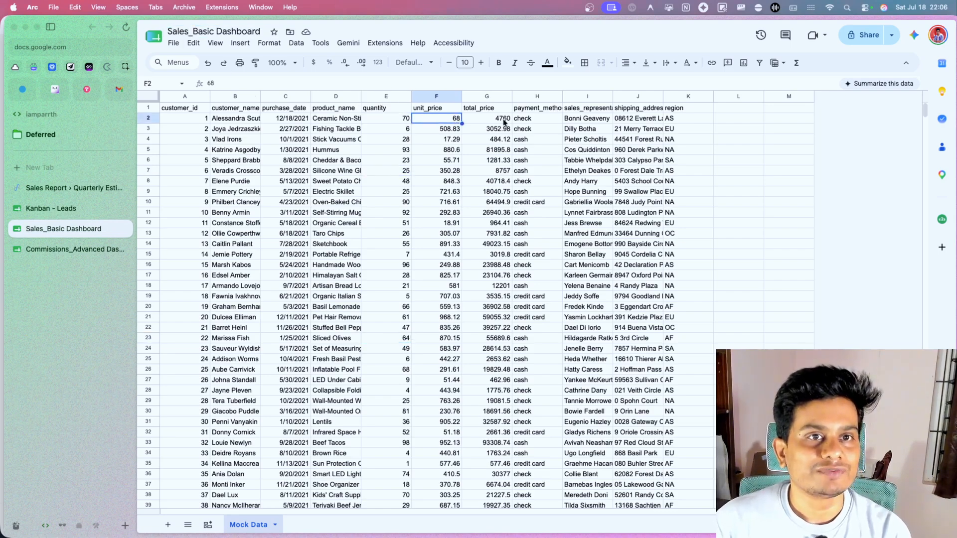
click(505, 122)
click(325, 120)
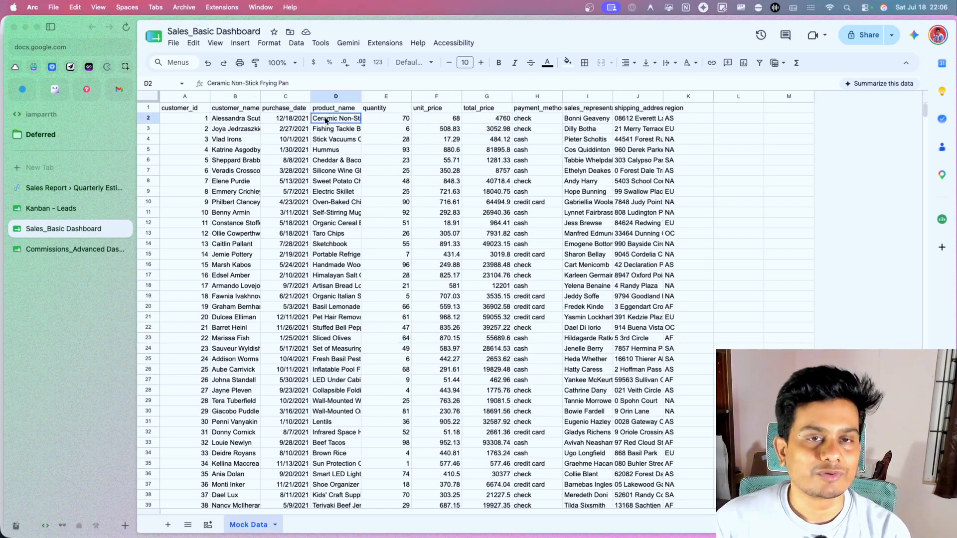
click(570, 122)
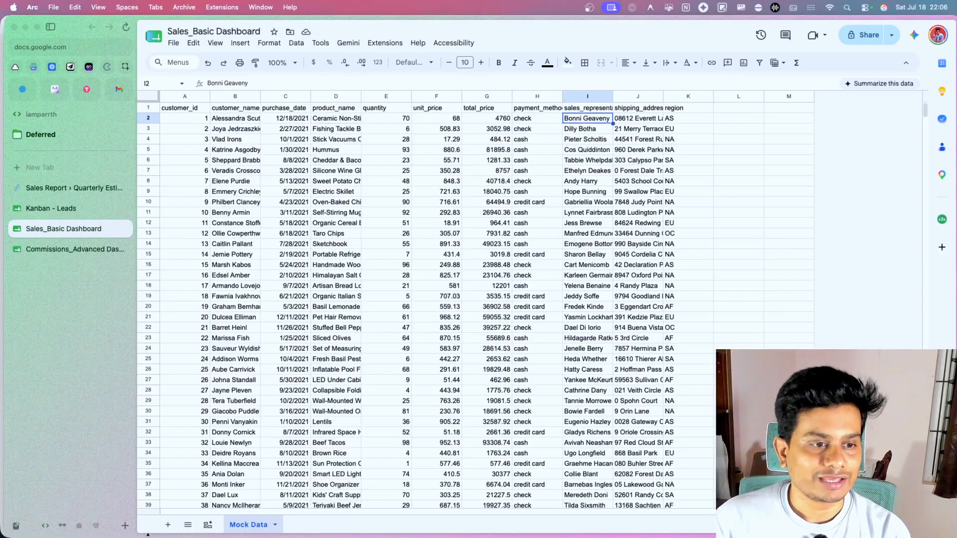
- Create a canvas with Gemini by requesting a dashboard with Date Range, Region, Sales Representative and Product filters plus KPIs such as total revenue
click(208, 526)
click(232, 505)
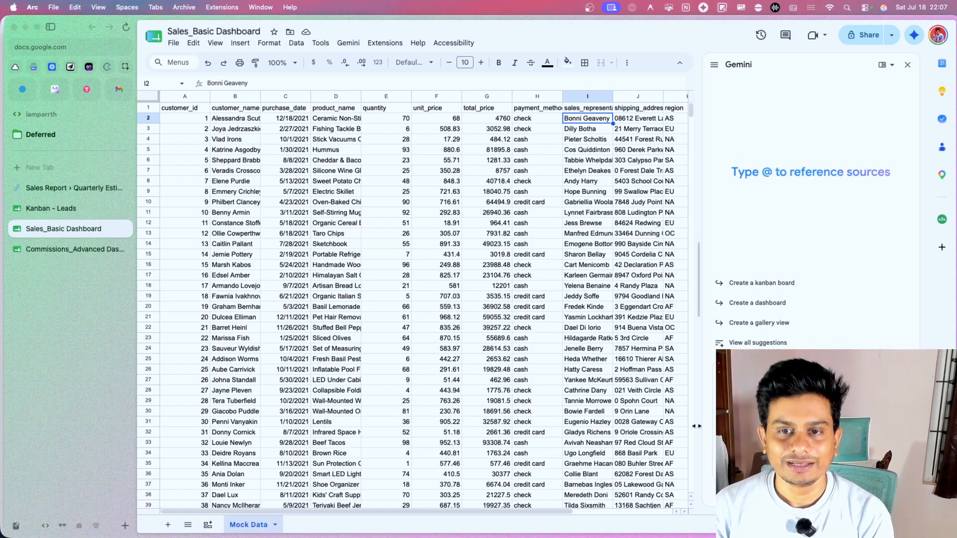
key(Return)
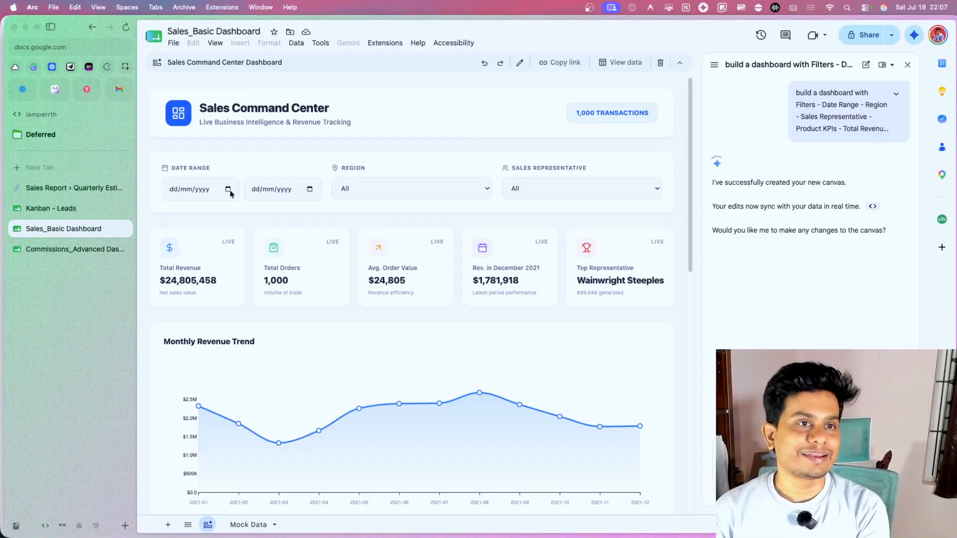
- Filter the Sales Command Center dashboard to the EU region
click(431, 187)
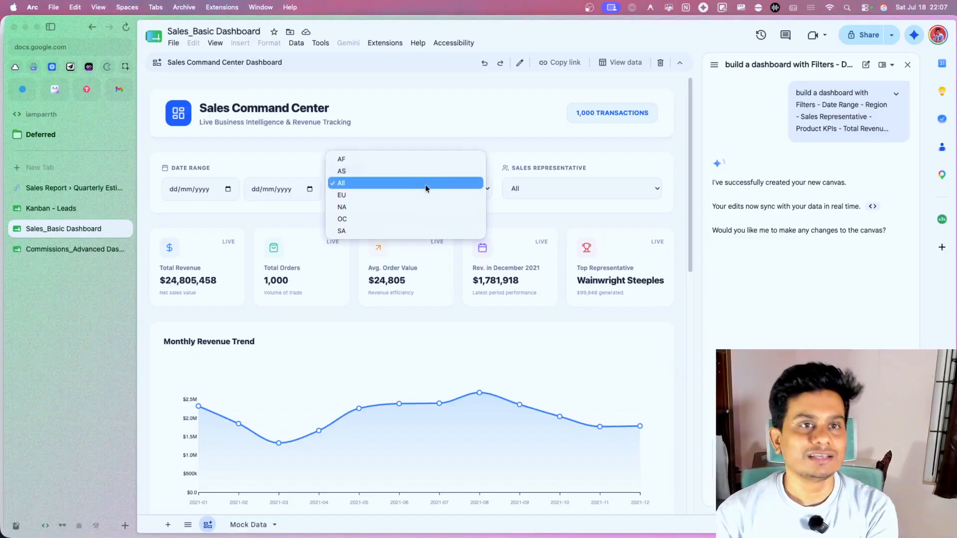
click(387, 196)
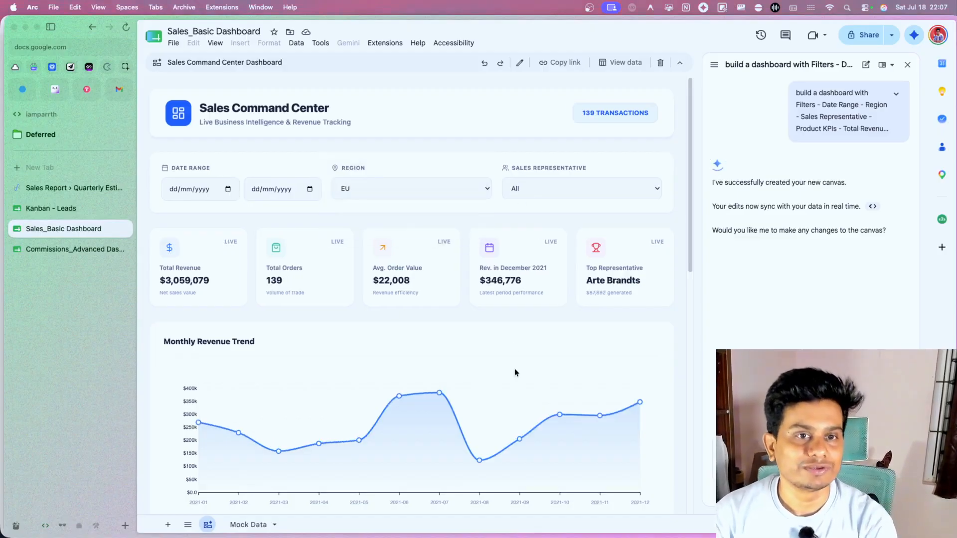
- Filter the dashboard by a single sales representative, and return the Sales Representative filter to All
click(555, 188)
click(551, 195)
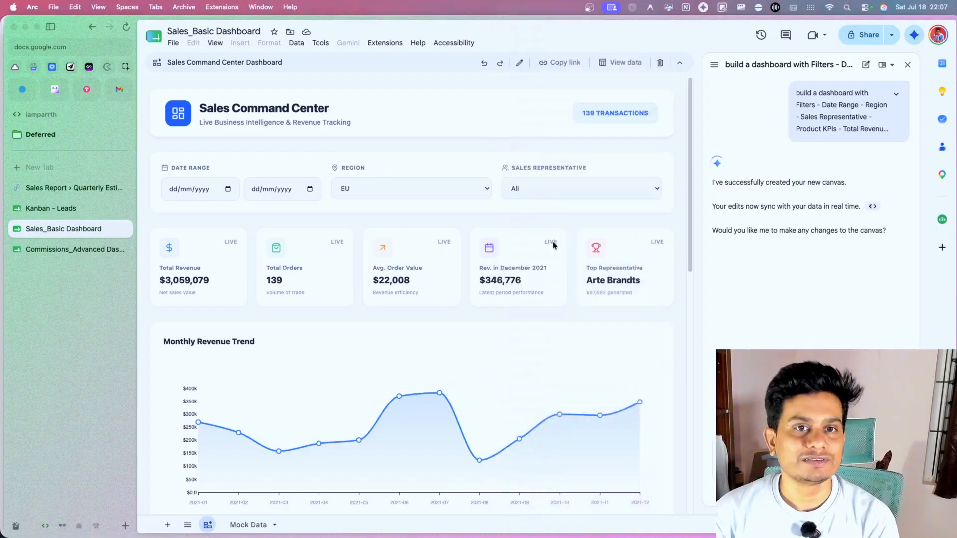
click(541, 186)
scroll(542, 202, up, 5)
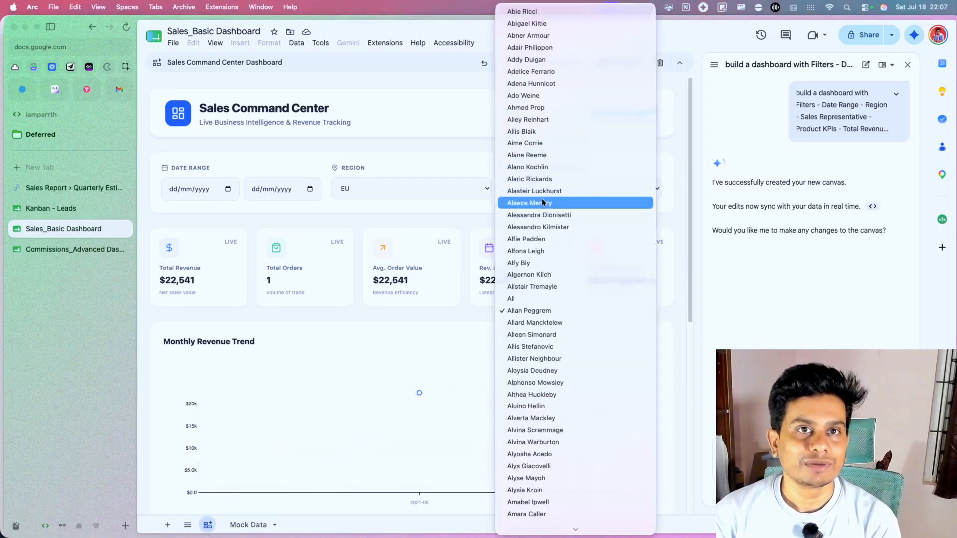
click(540, 299)
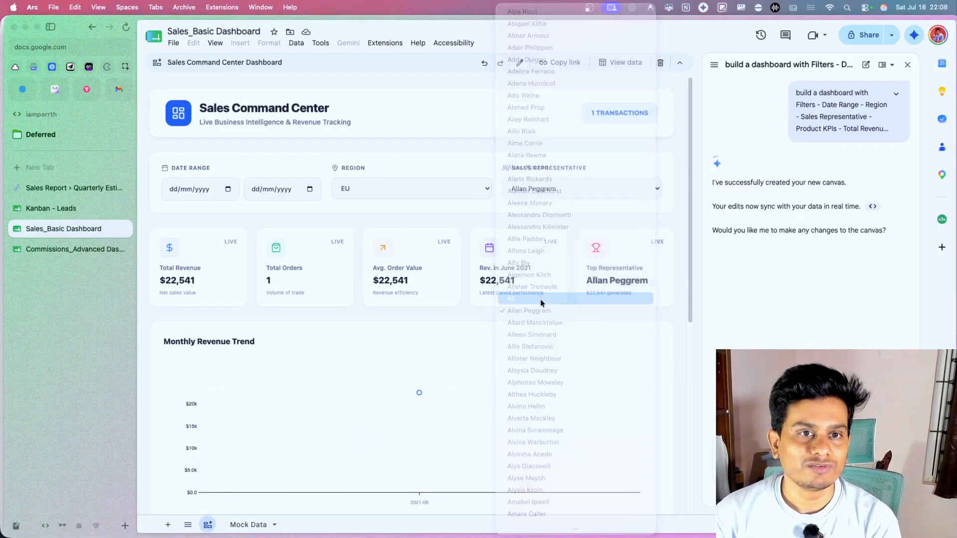
- Review the KPI cards, monthly revenue trend and breakdown charts of the dashboard for the EU region and all sales representatives
click(384, 186)
click(568, 308)
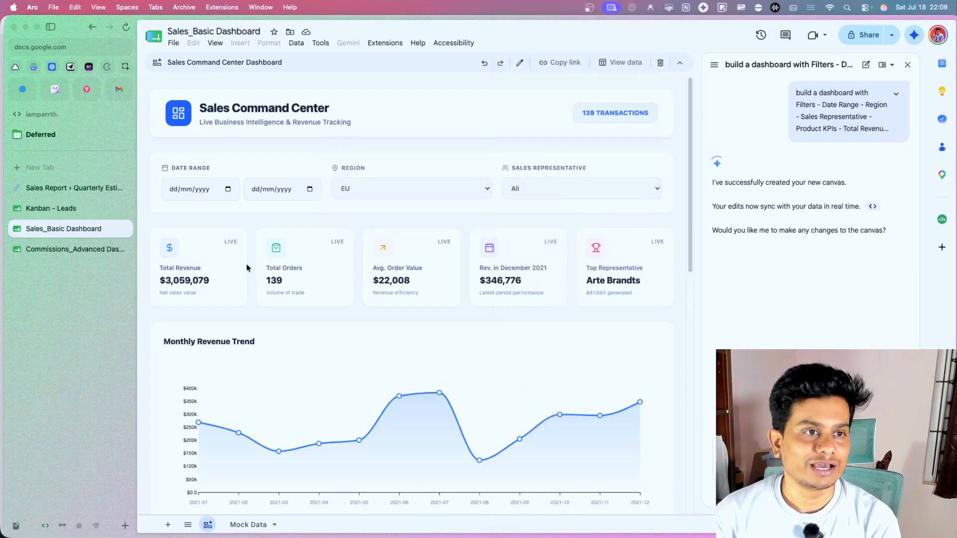
scroll(488, 324, down, 4)
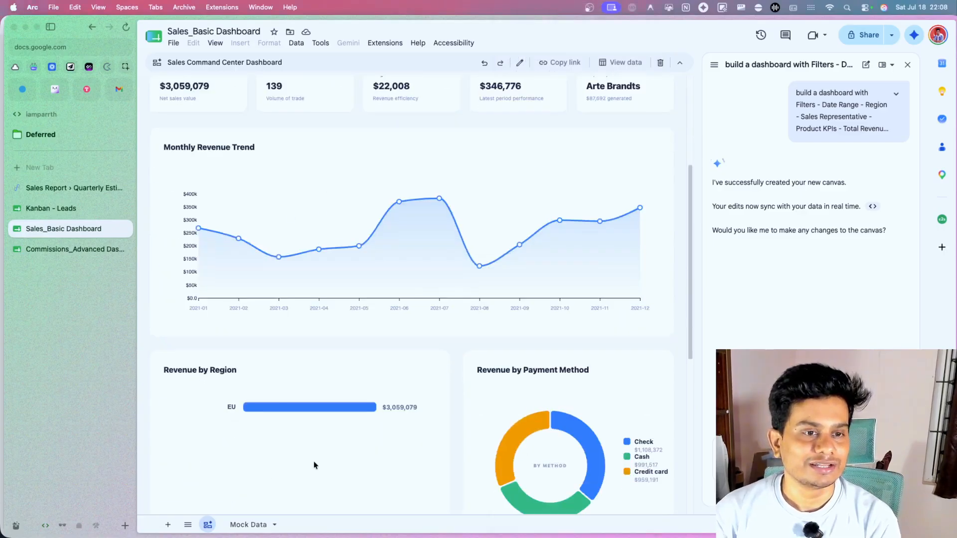
scroll(198, 270, down, 3)
scroll(399, 335, up, 7)
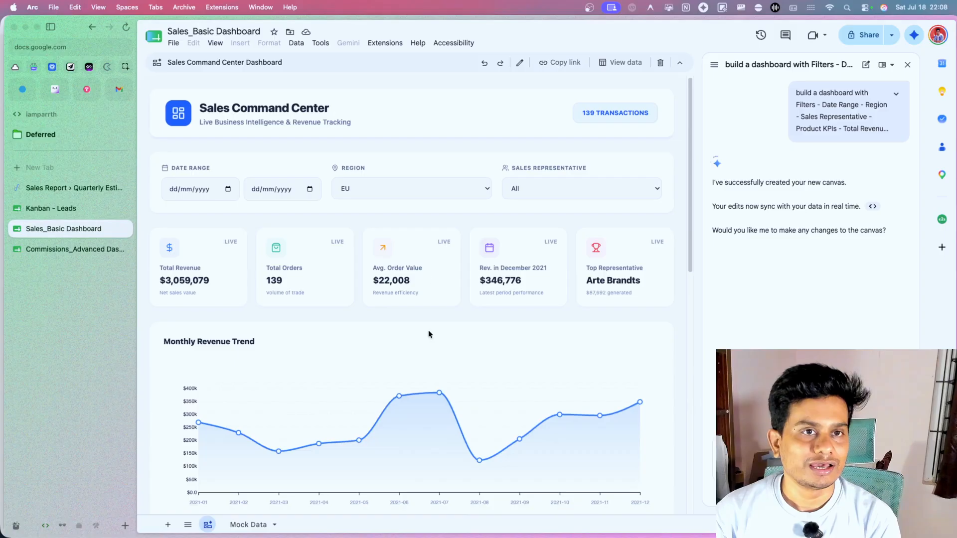
- Filter the dashboard to the AF region and check its charts
click(431, 198)
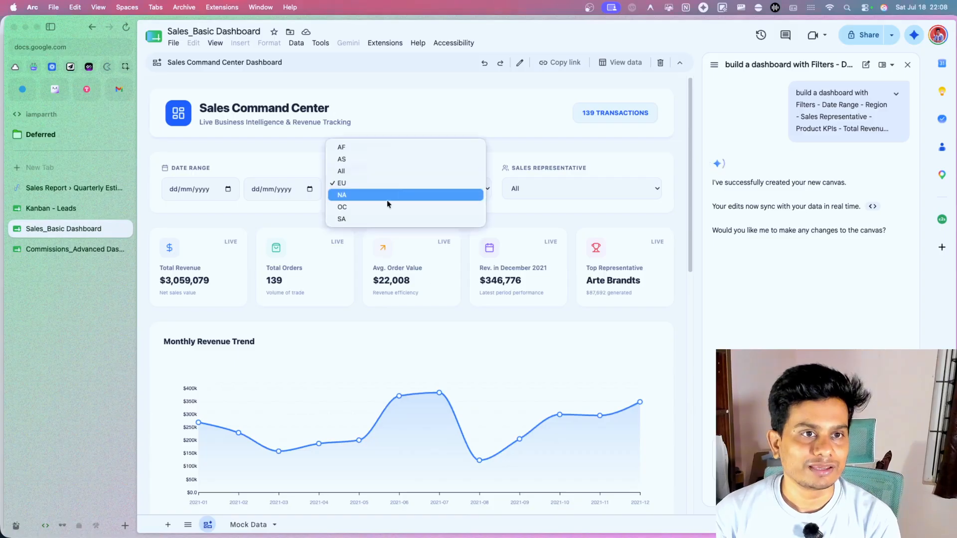
click(360, 147)
scroll(430, 339, down, 7)
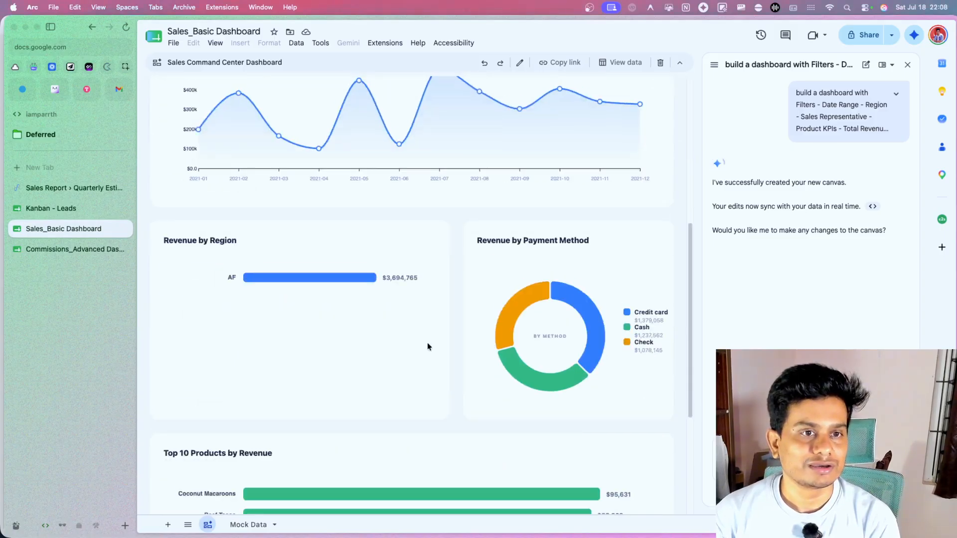
scroll(321, 323, up, 7)
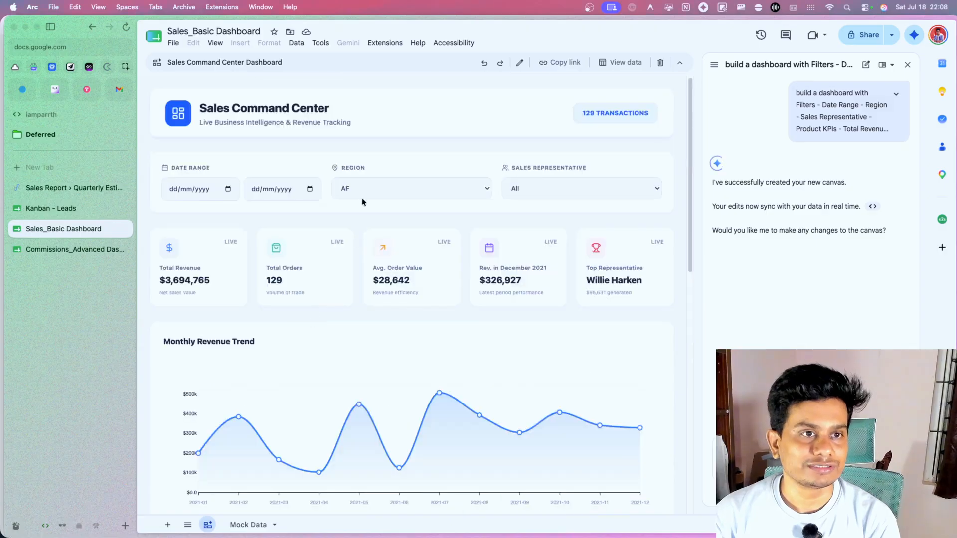
- Set the Region filter back to All and check the charts down to Top 10 Products by Revenue
click(361, 189)
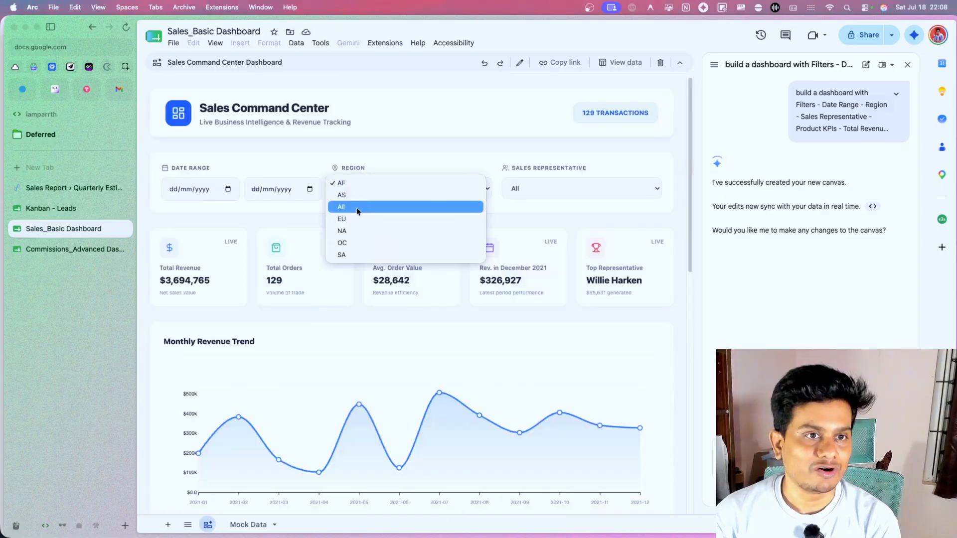
click(357, 207)
scroll(381, 367, down, 6)
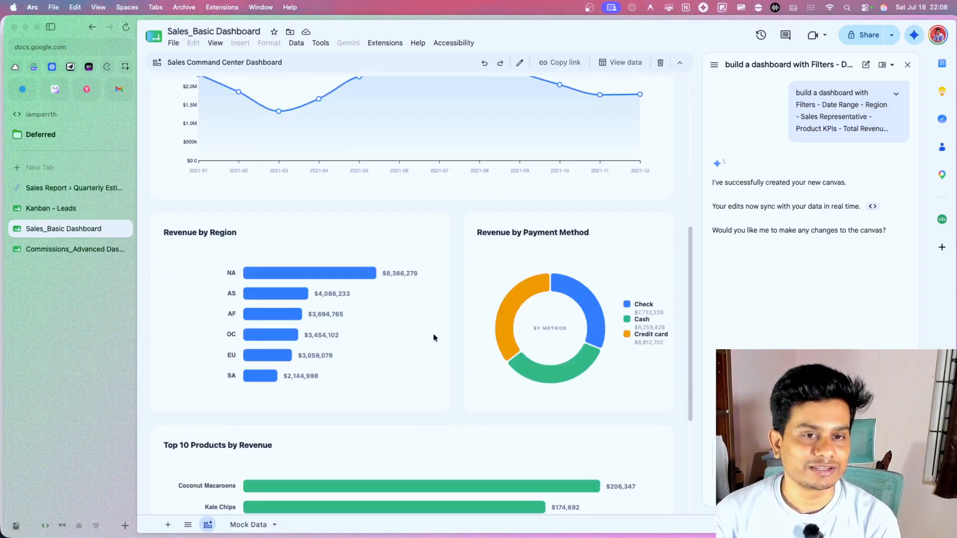
scroll(434, 337, down, 4)
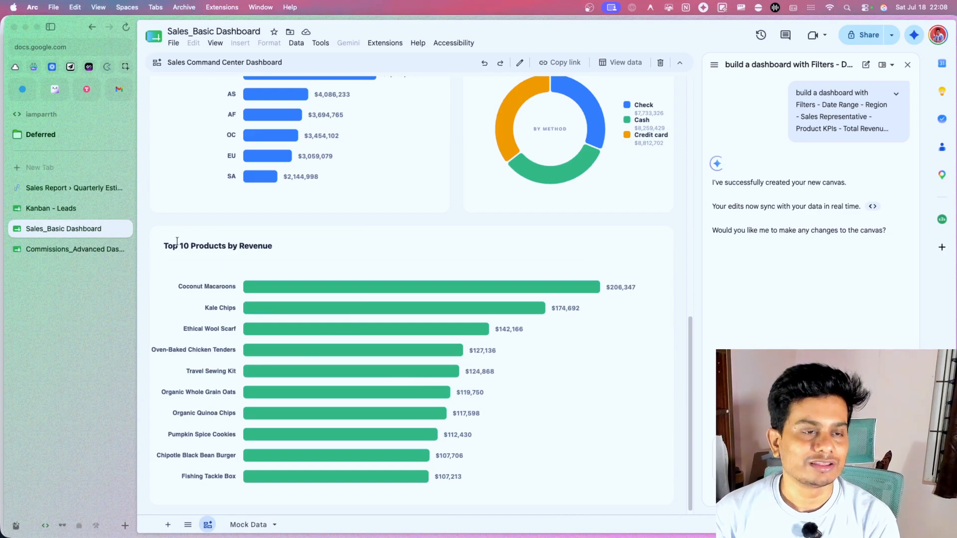
drag(161, 246, 277, 253)
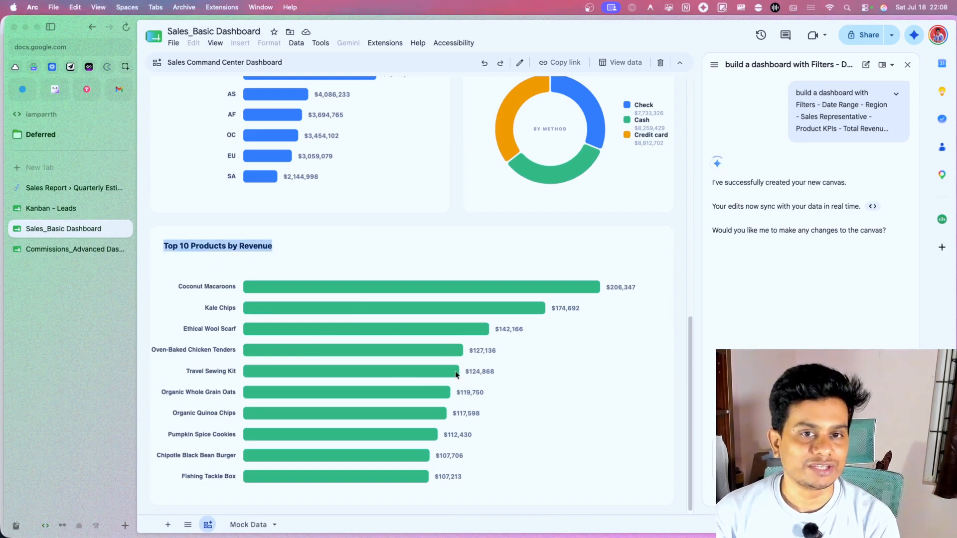
scroll(456, 371, up, 10)
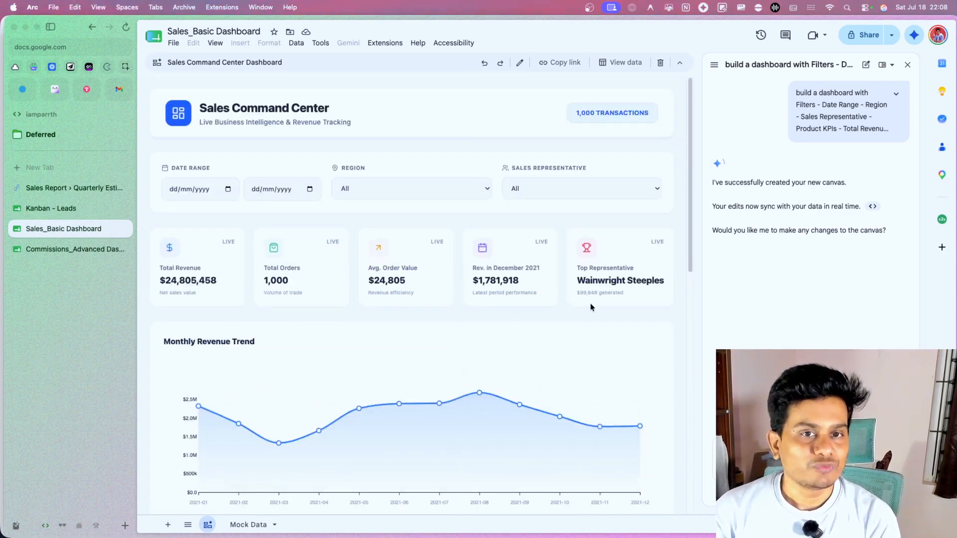
- Examine the representative and generated revenue on the Top Representative KPI card
drag(574, 268, 634, 293)
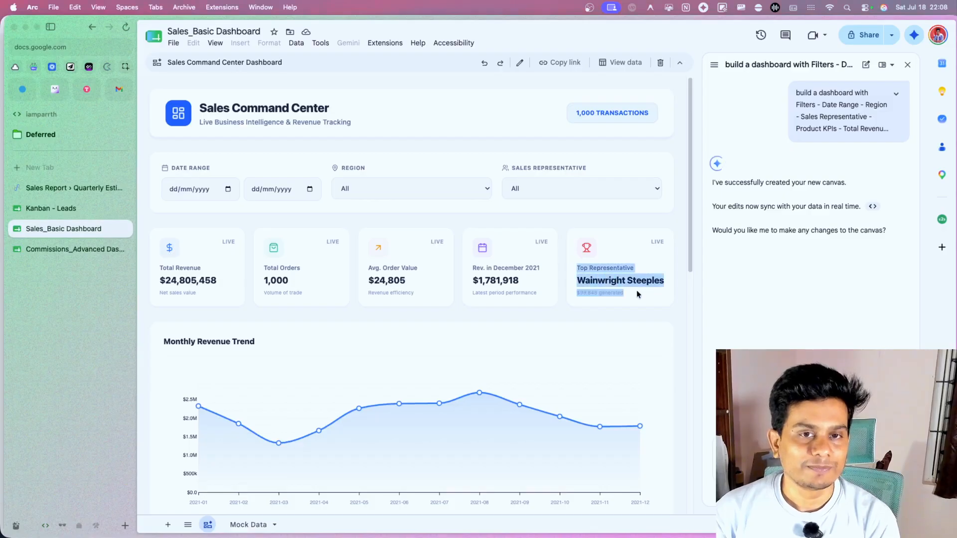
click(575, 281)
drag(575, 280, 662, 282)
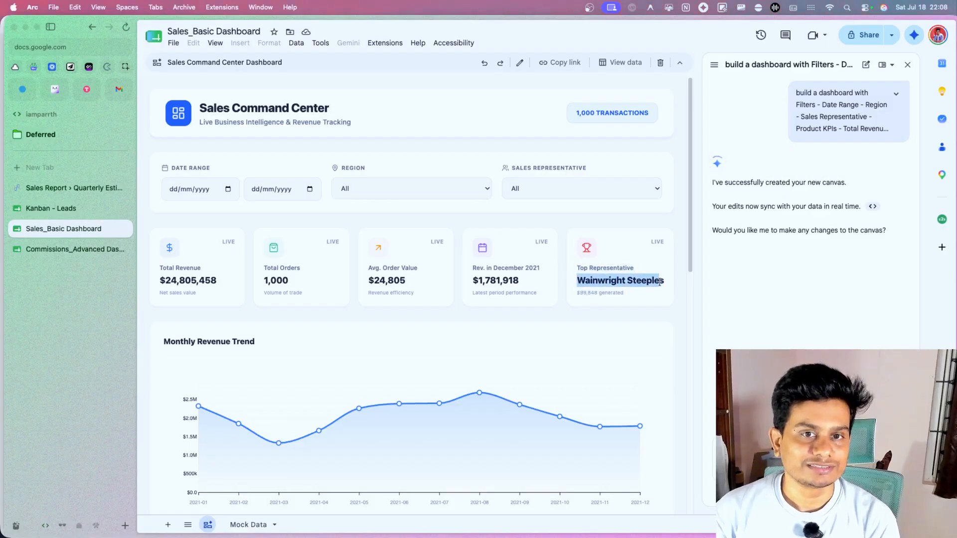
click(640, 296)
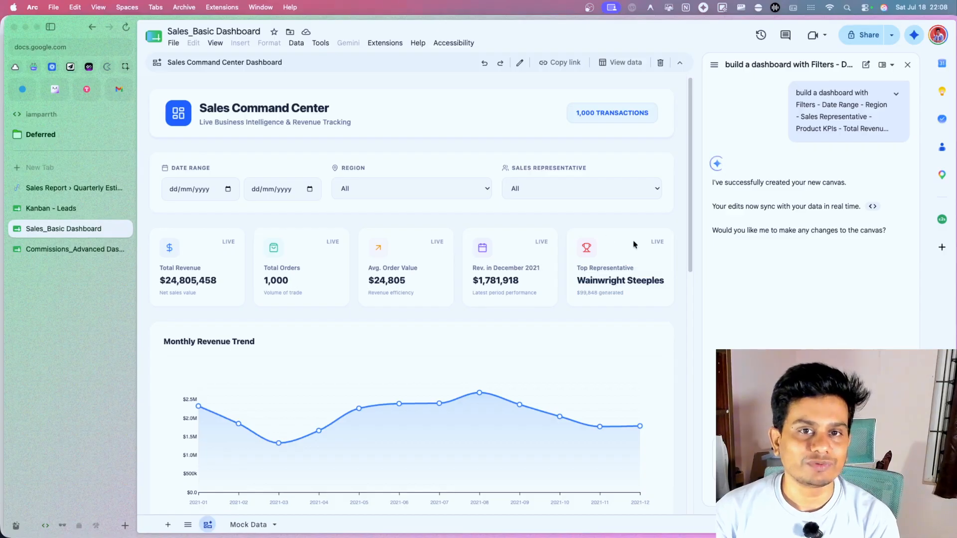
- Ask Gemini to add top product as a KPI, with all the filters applicable to this KPI as well
key(super+Tab)
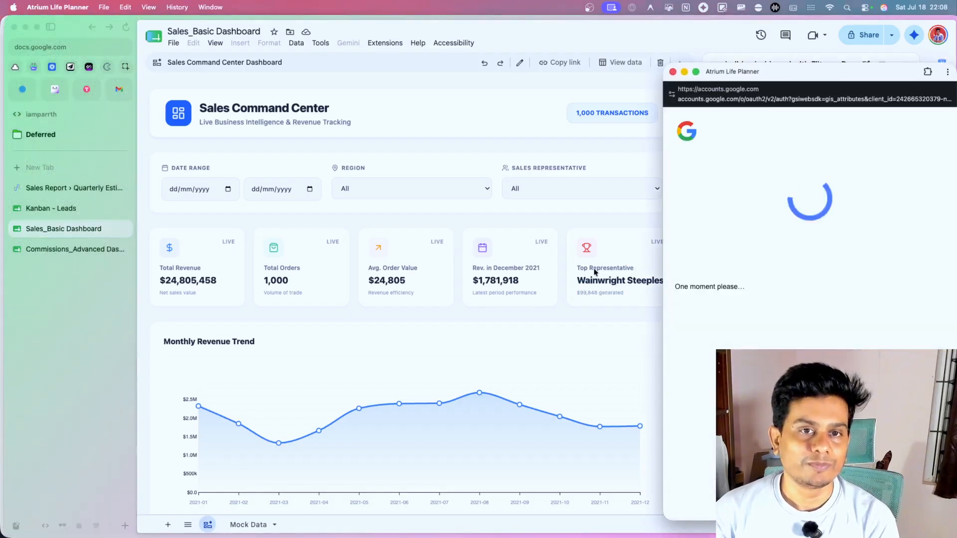
key(super+q)
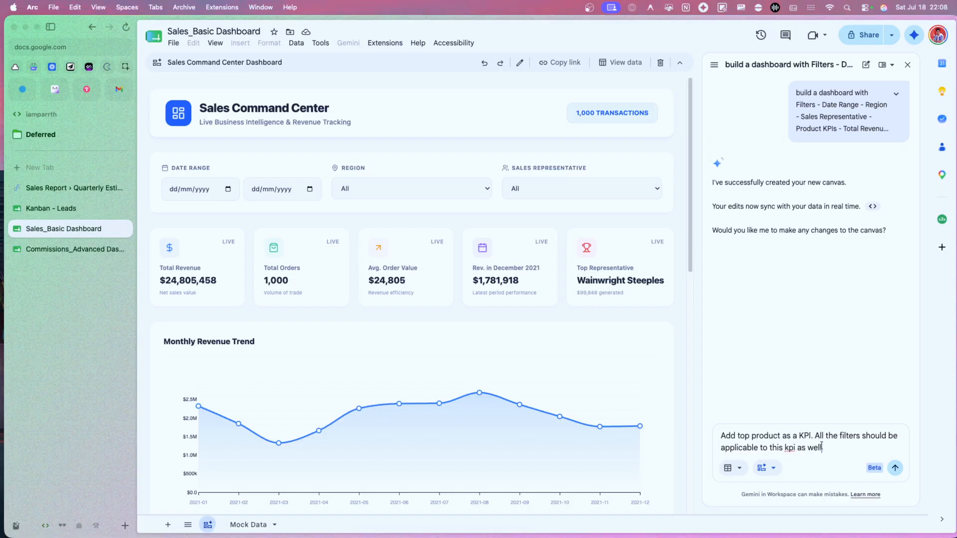
click(895, 467)
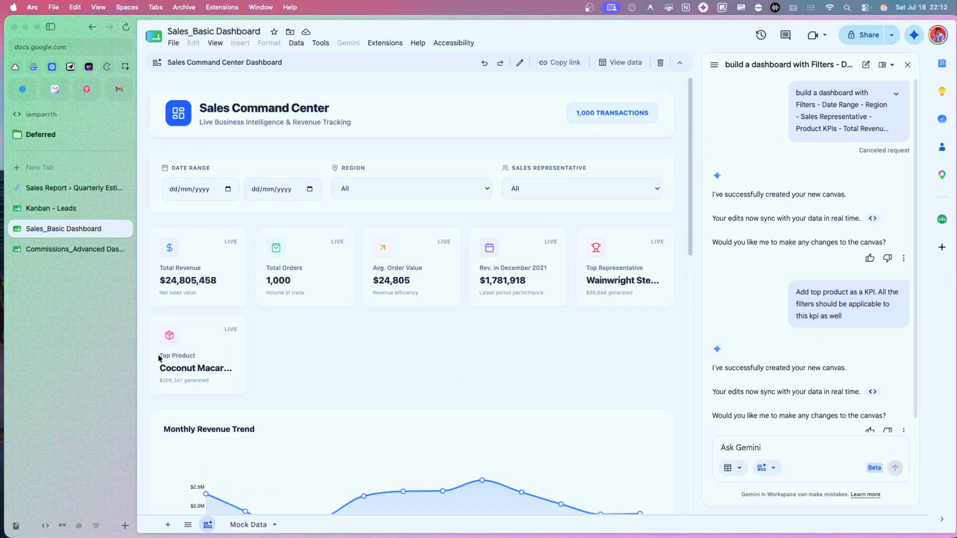
- Examine the new Top Product KPI card and compare it with the Revenue by Region and Top 10 Products by Revenue charts
drag(159, 358, 224, 367)
triple_click(198, 369)
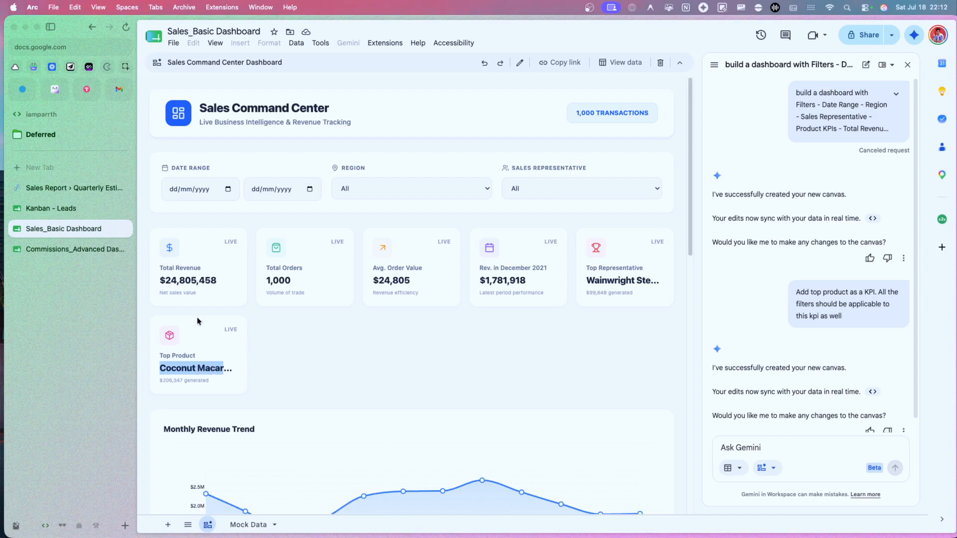
scroll(413, 431, down, 10)
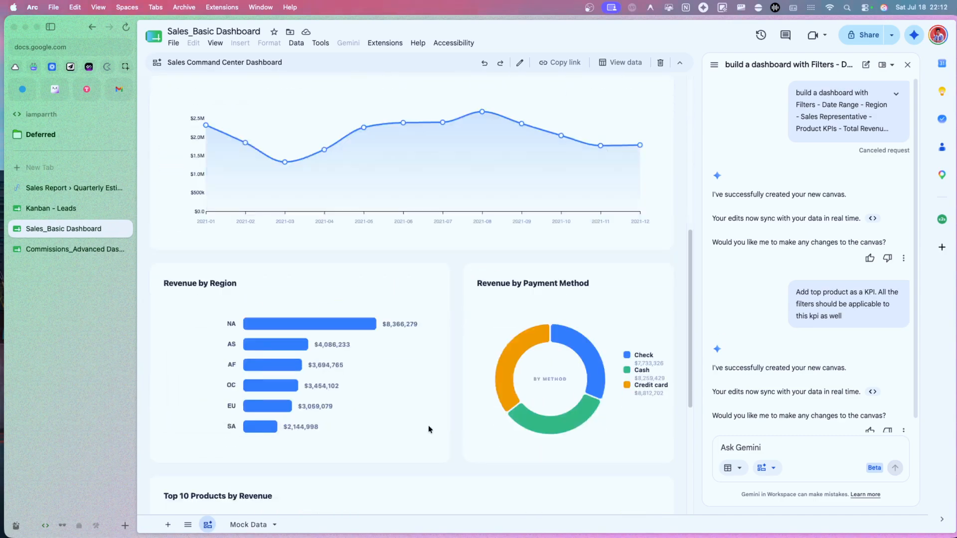
drag(177, 283, 244, 285)
click(225, 286)
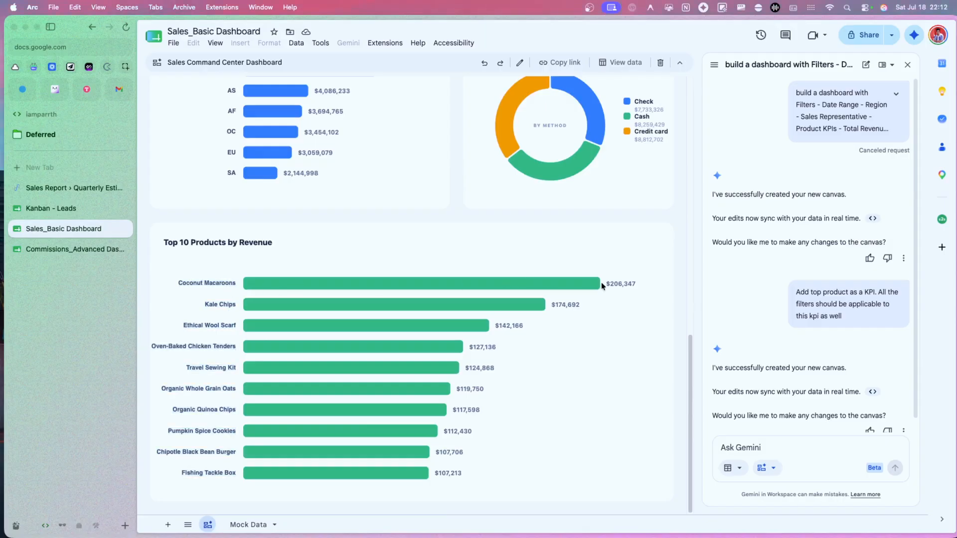
scroll(517, 396, up, 12)
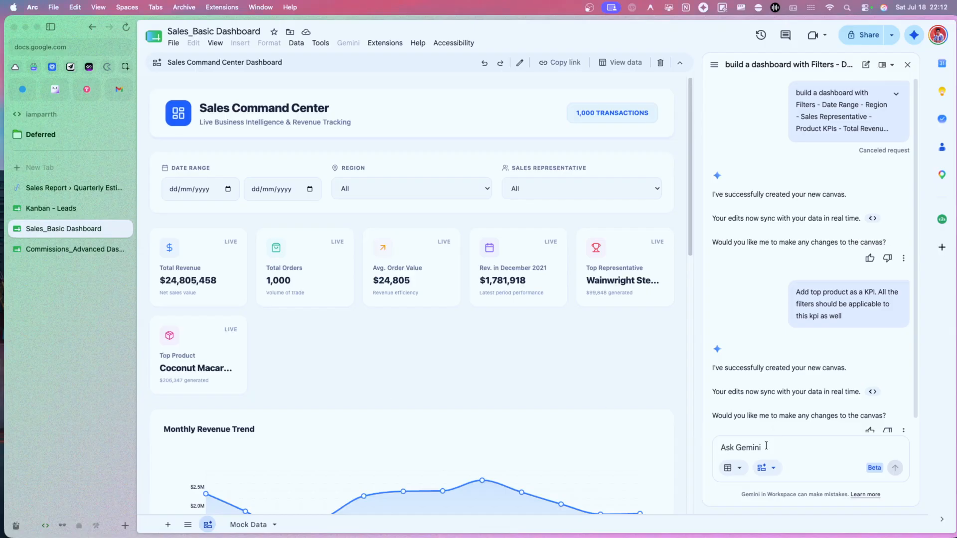
- Show the JavaScript code behind the updated canvas and read through its column mappings, chart aggregation and KPI card sections
scroll(803, 346, down, 1)
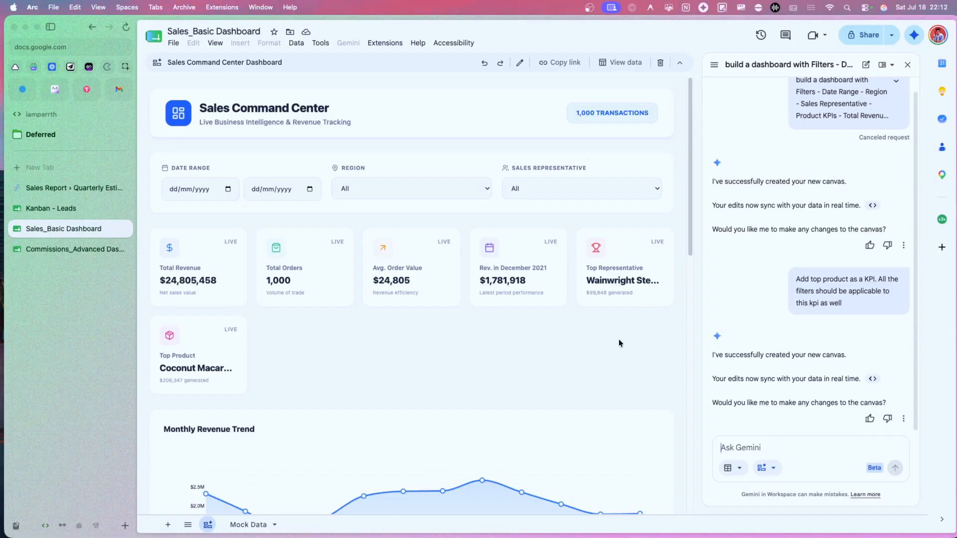
click(872, 379)
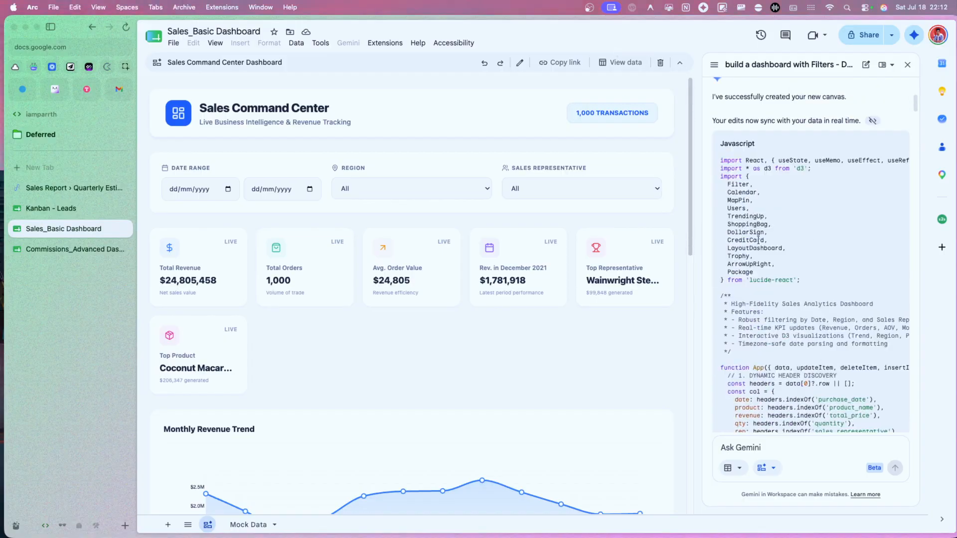
scroll(758, 240, down, 20)
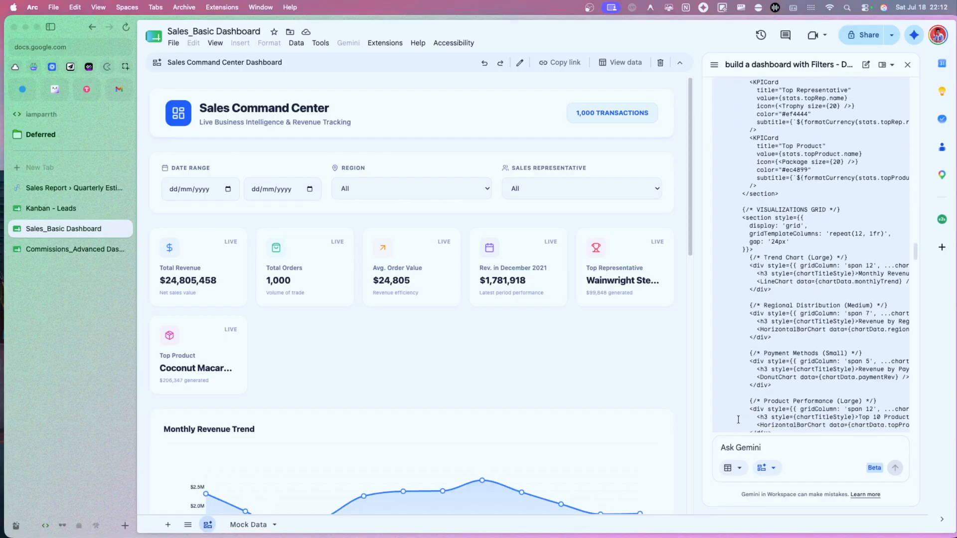
scroll(738, 420, up, 15)
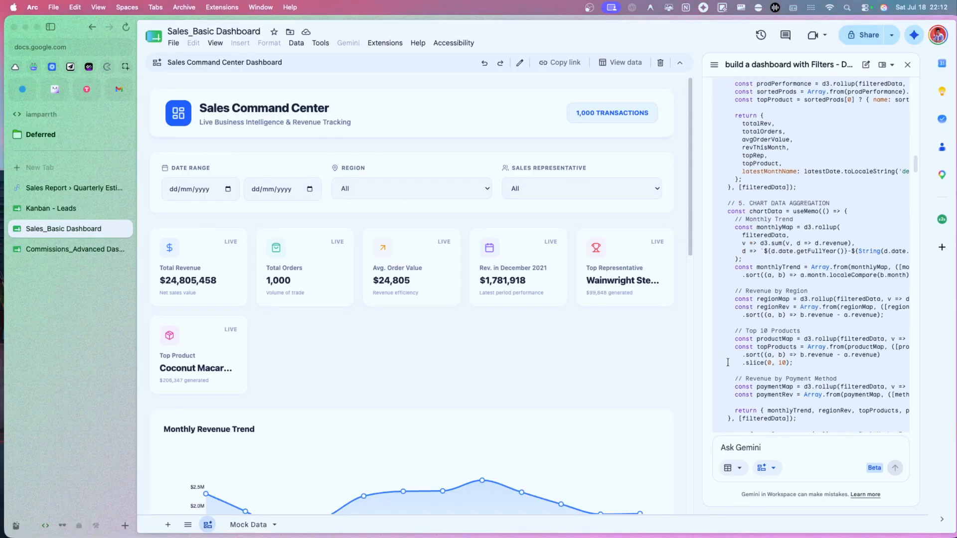
scroll(728, 362, up, 3)
scroll(727, 362, up, 15)
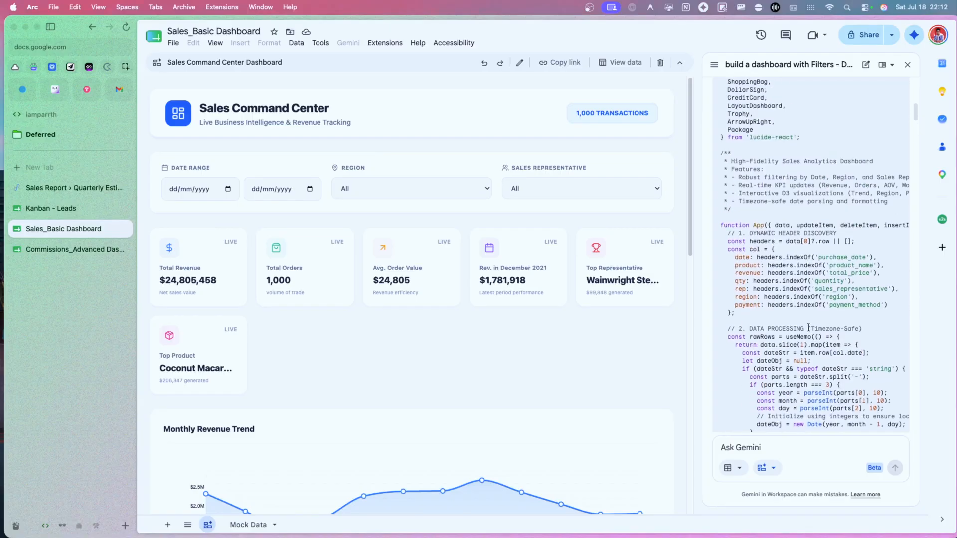
double_click(829, 290)
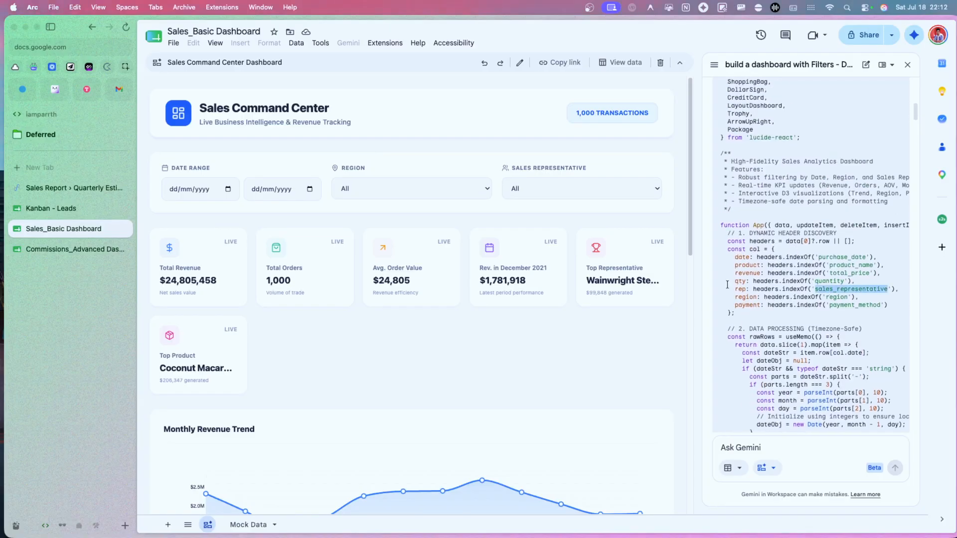
scroll(727, 287, up, 10)
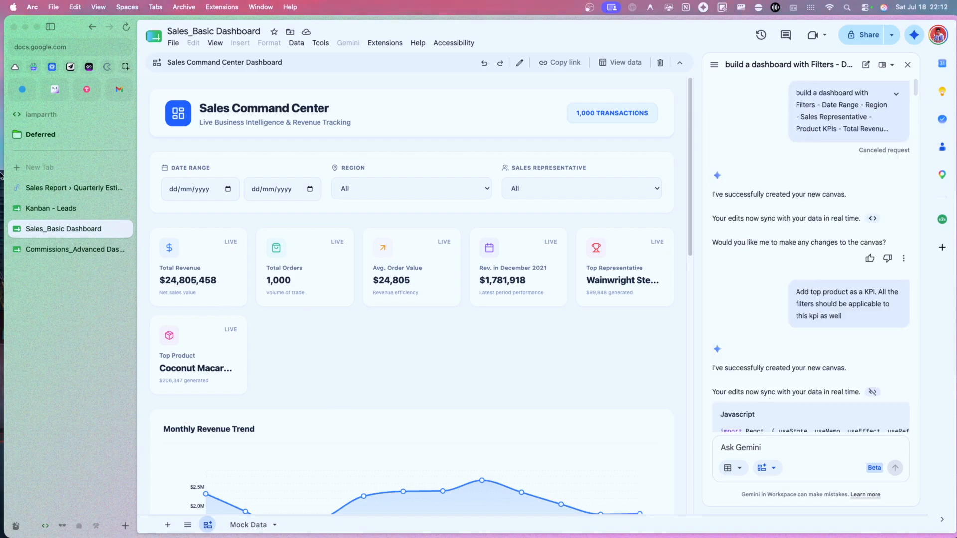
- Switch to the Commissions_Advanced Dashboard spreadsheet and start creating a new canvas with Gemini
click(93, 248)
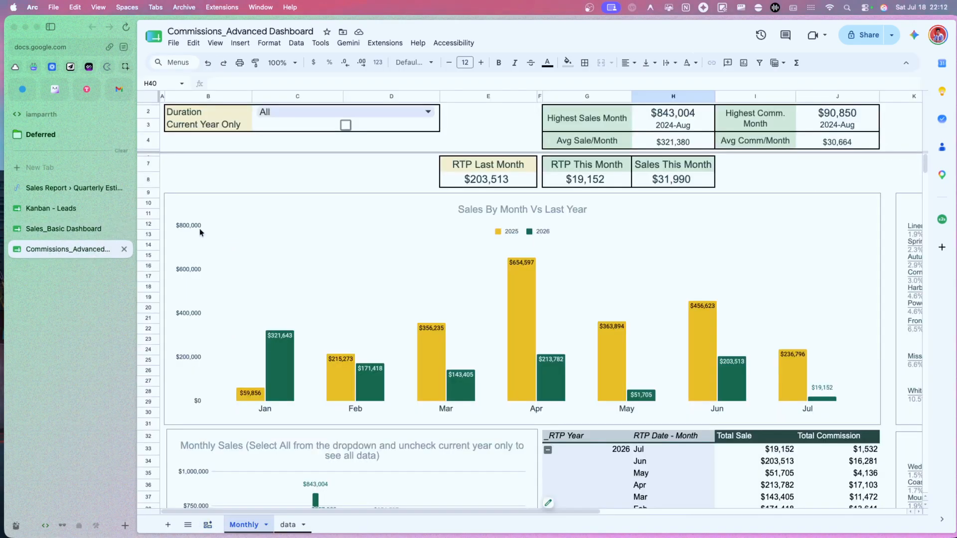
click(270, 165)
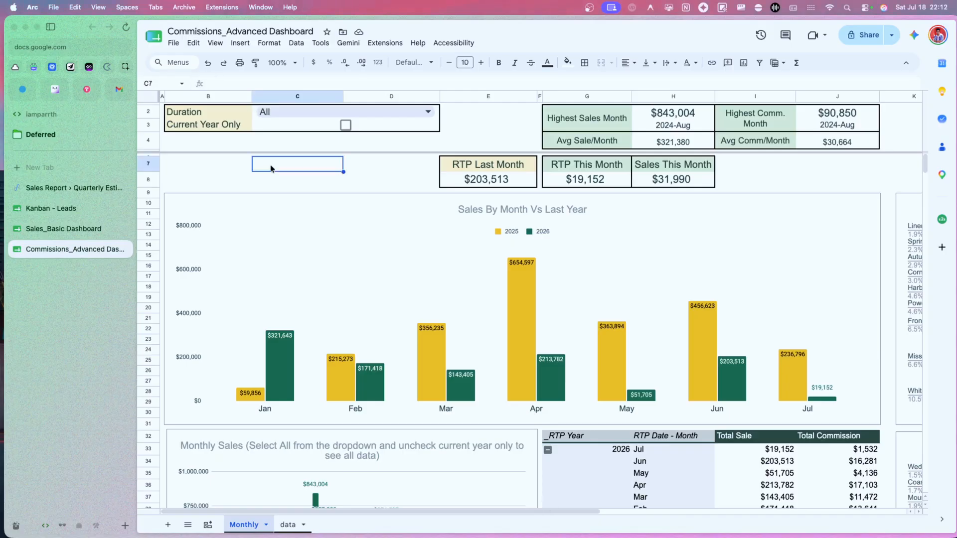
click(244, 44)
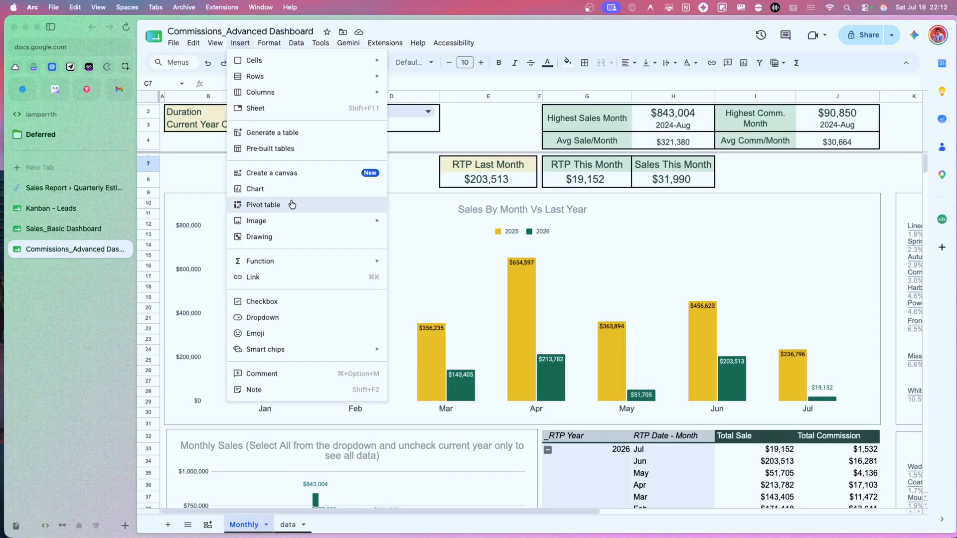
click(182, 170)
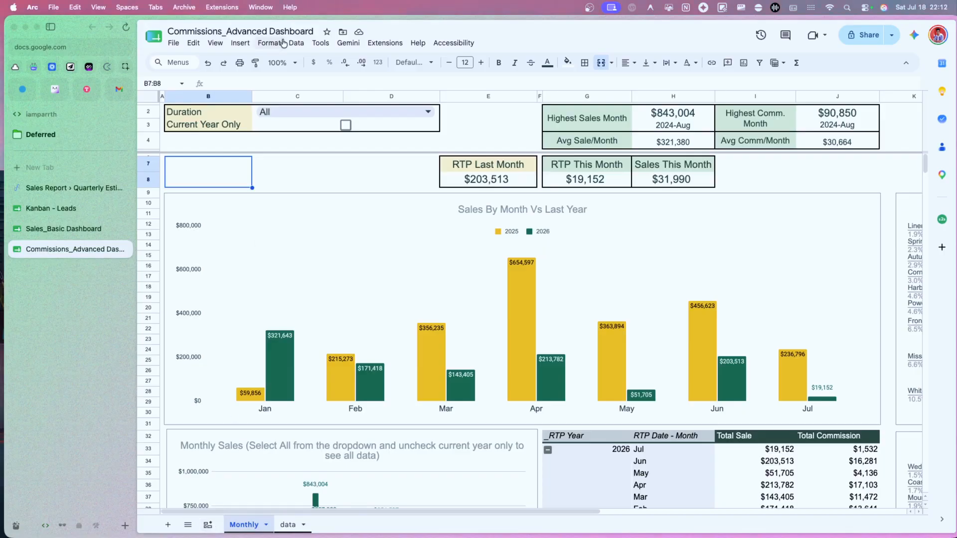
click(239, 44)
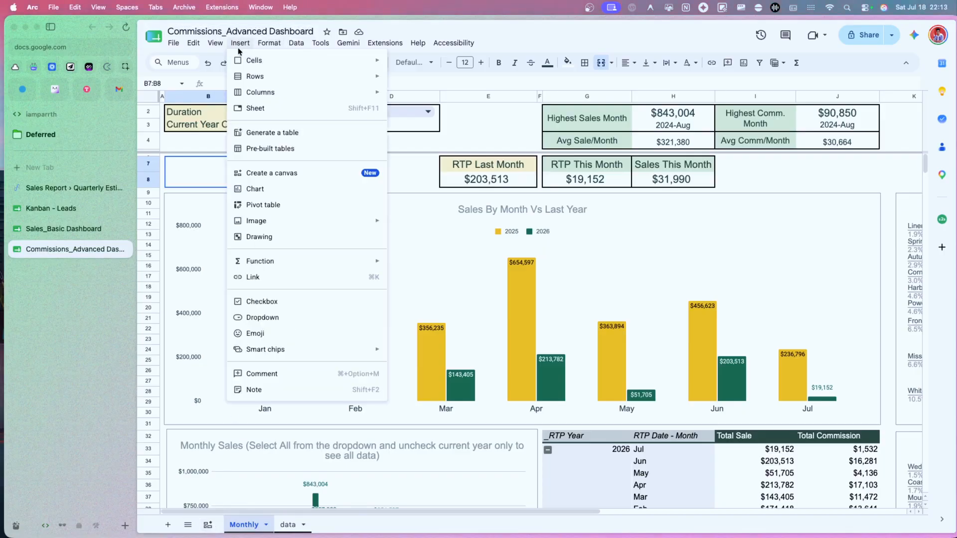
click(314, 176)
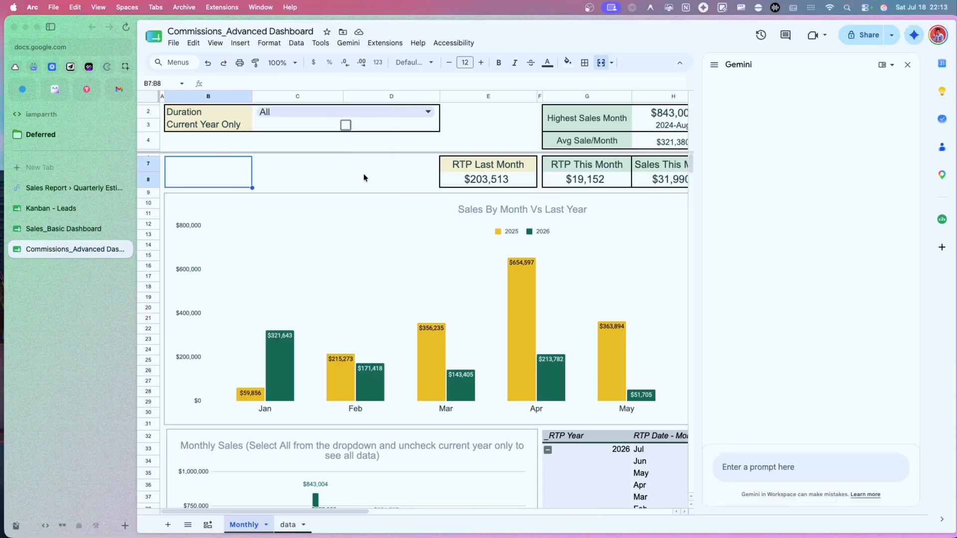
- Switch to the prompt document and read the sales summary dashboard prompt, covering its filters, KPI cards, charts and pivot table
key(super+grave)
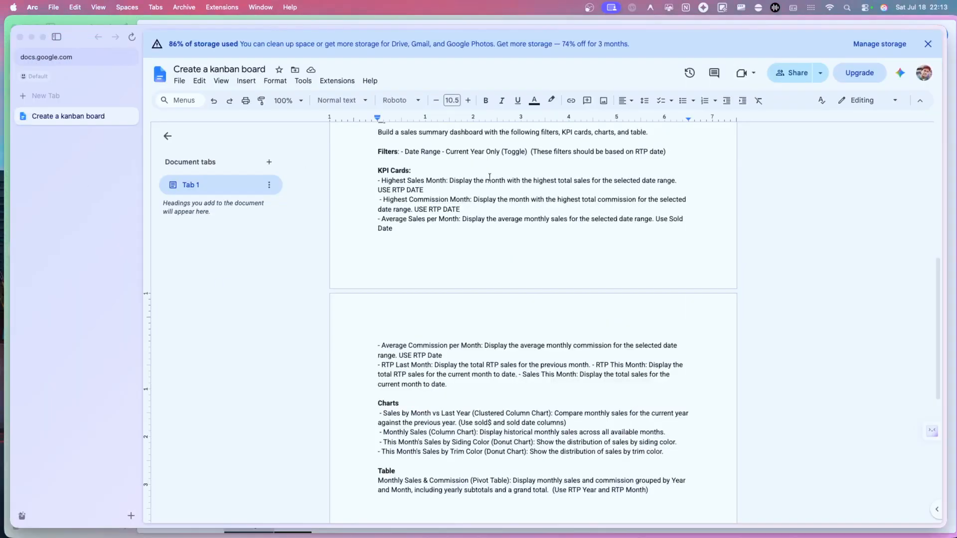
scroll(498, 193, up, 1)
scroll(498, 194, up, 1)
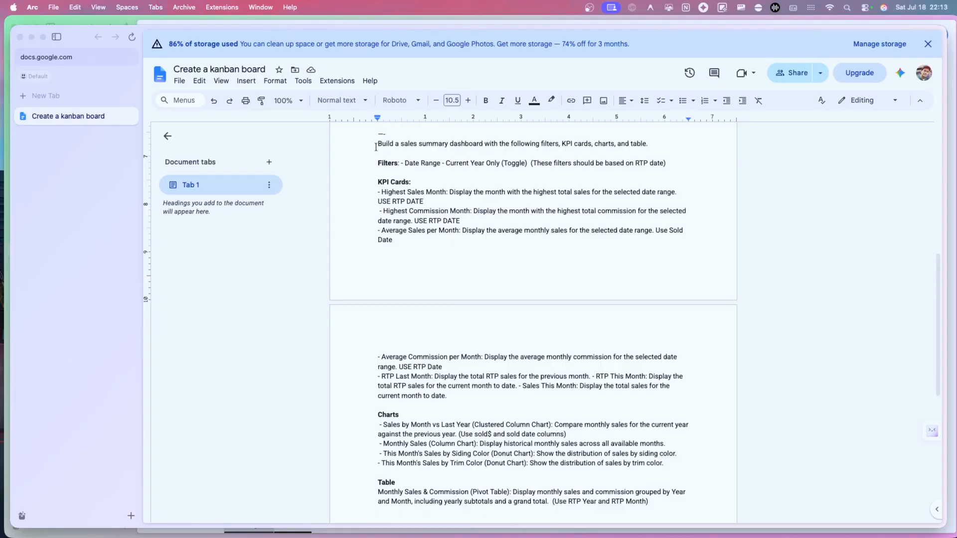
drag(376, 144, 682, 142)
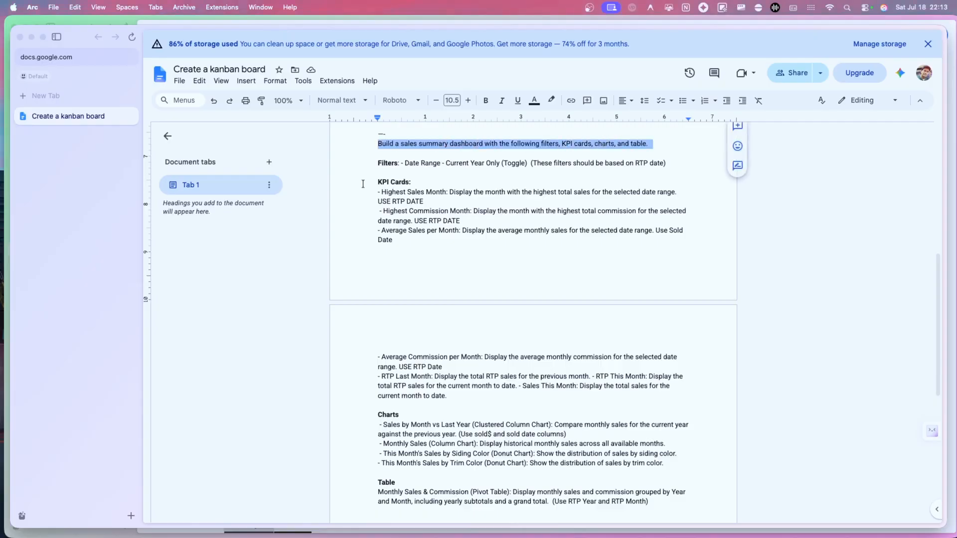
click(353, 202)
scroll(444, 371, down, 1)
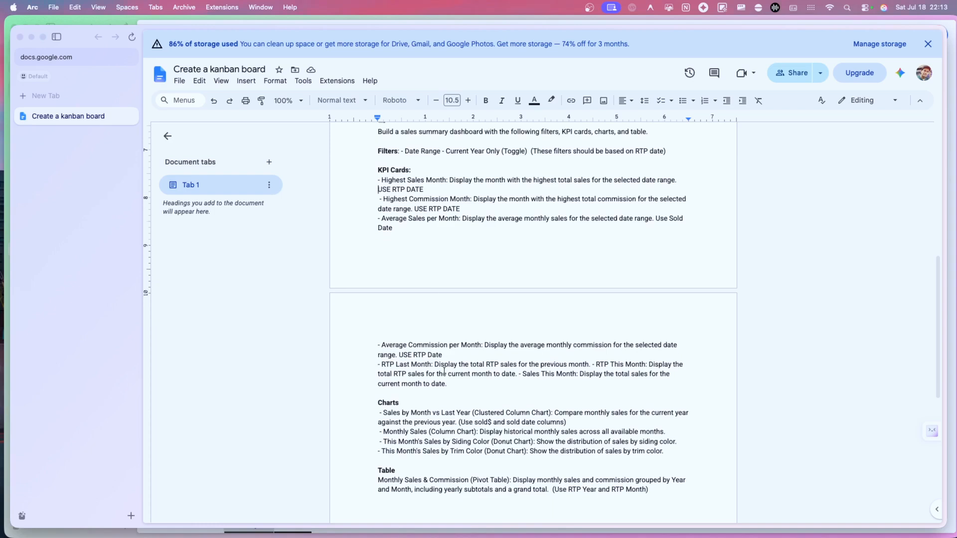
click(380, 415)
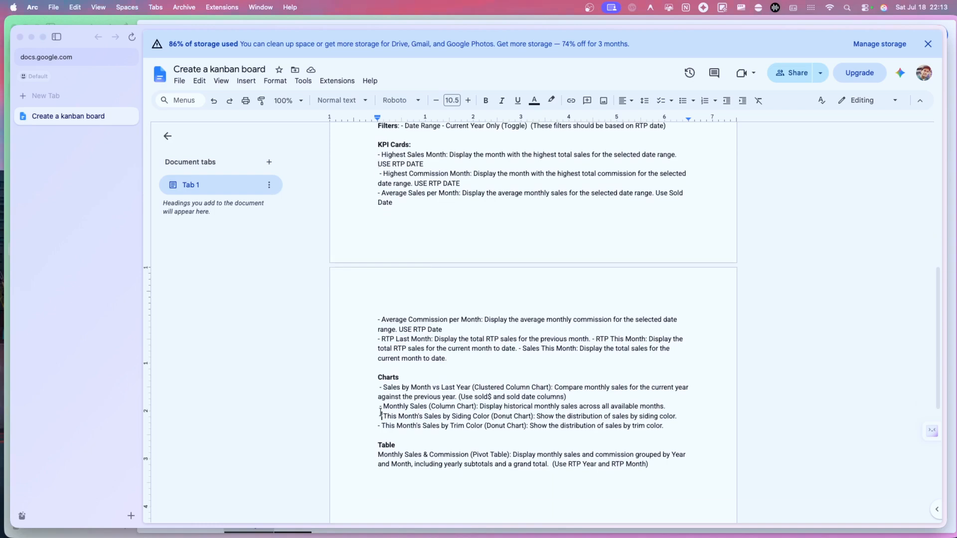
triple_click(448, 455)
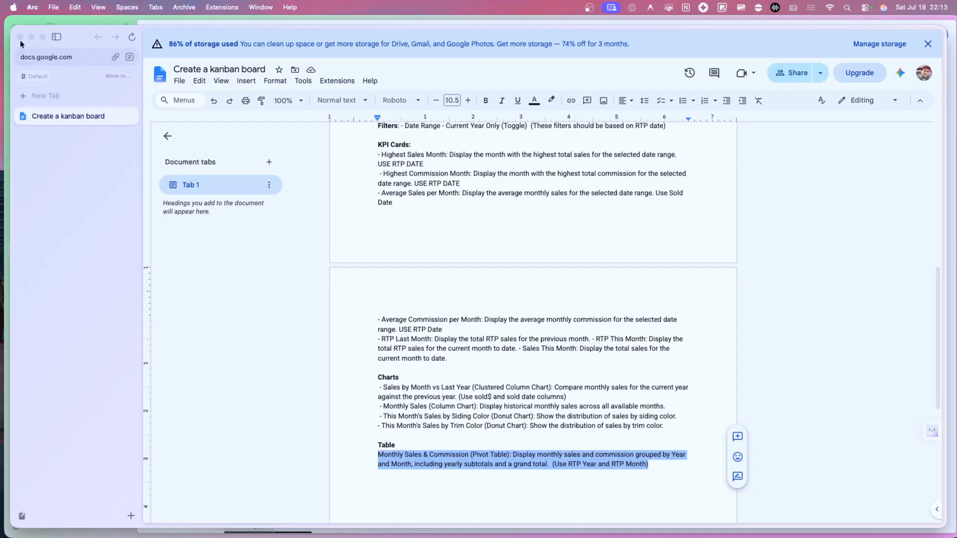
scroll(410, 231, up, 2)
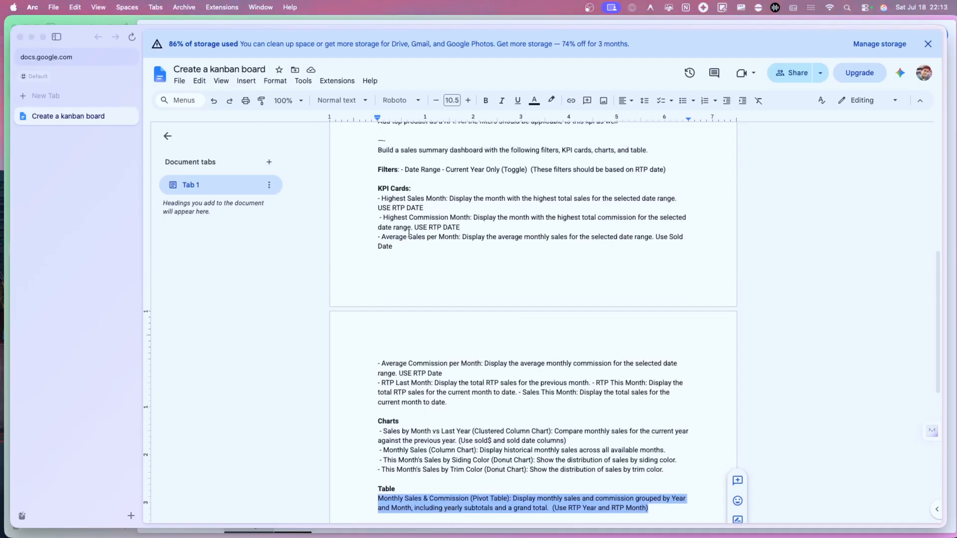
click(365, 101)
mouse_move(395, 194)
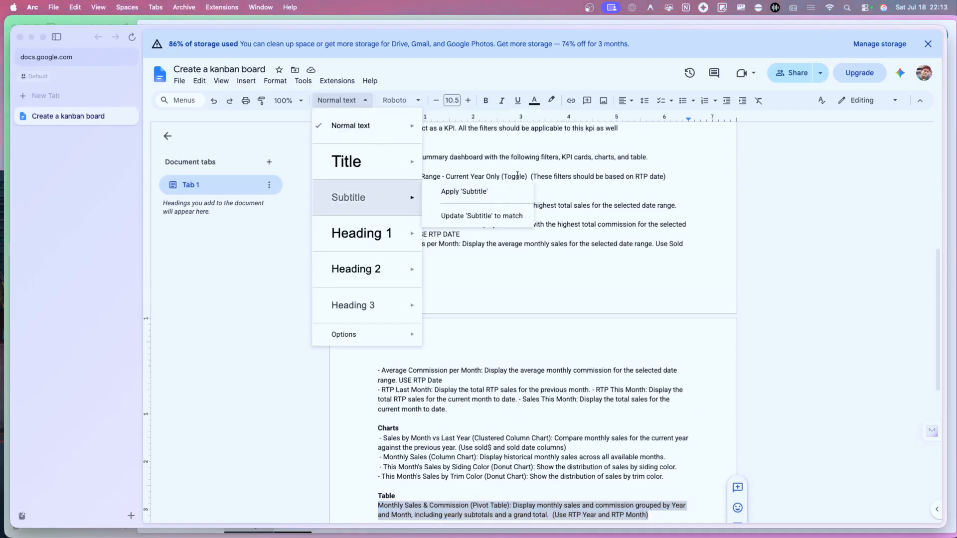
click(508, 158)
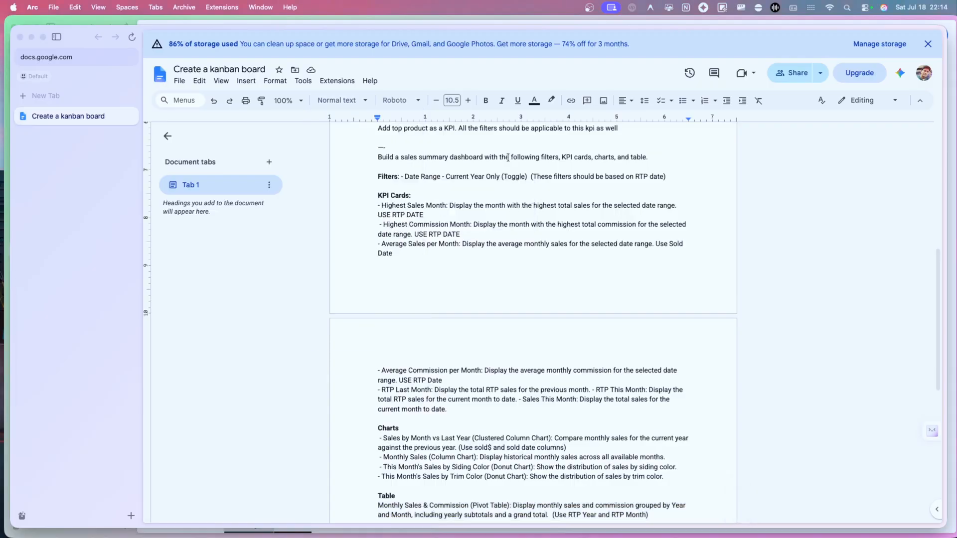
- Copy the sales summary dashboard prompt into Gemini in the Commissions_Advanced Dashboard spreadsheet and submit it to create the canvas
key(super+shift+Down)
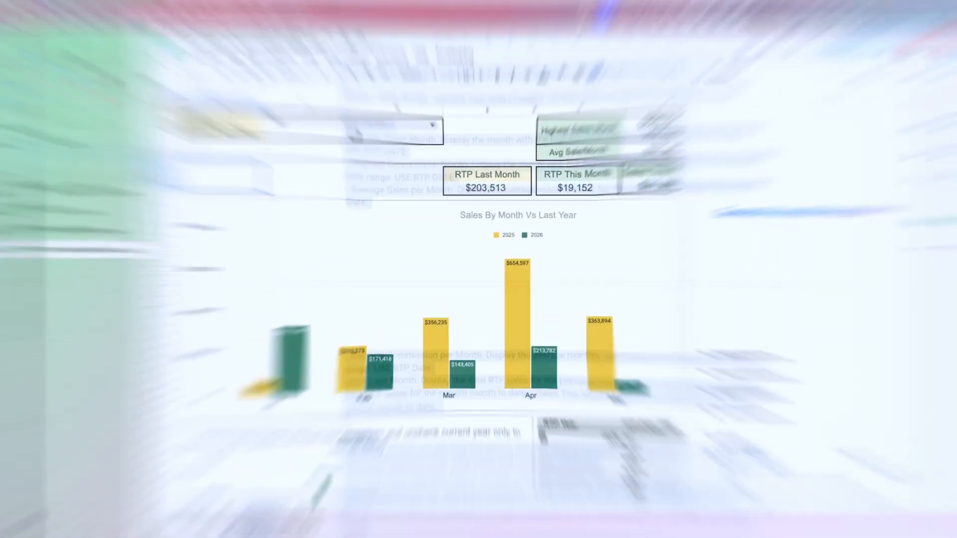
key(super+v)
scroll(753, 442, down, 10)
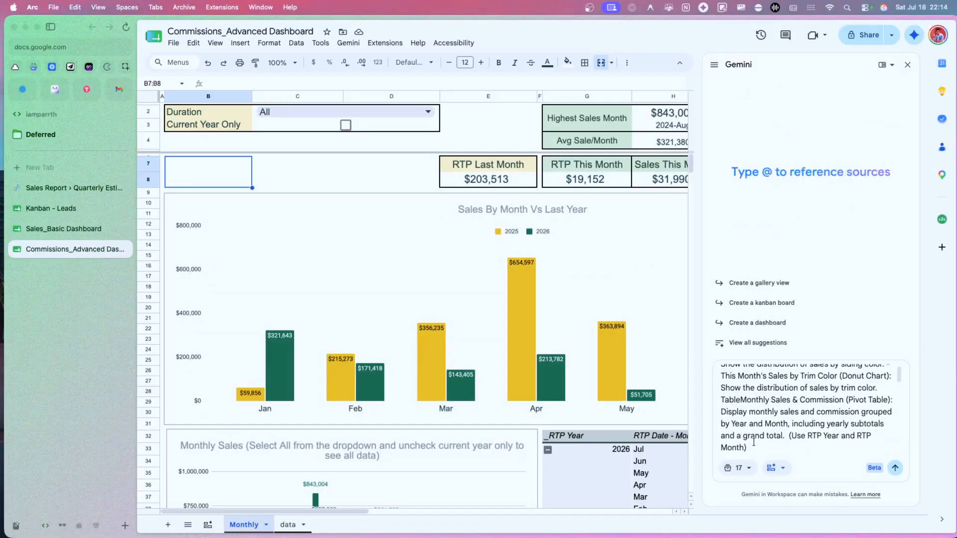
click(894, 470)
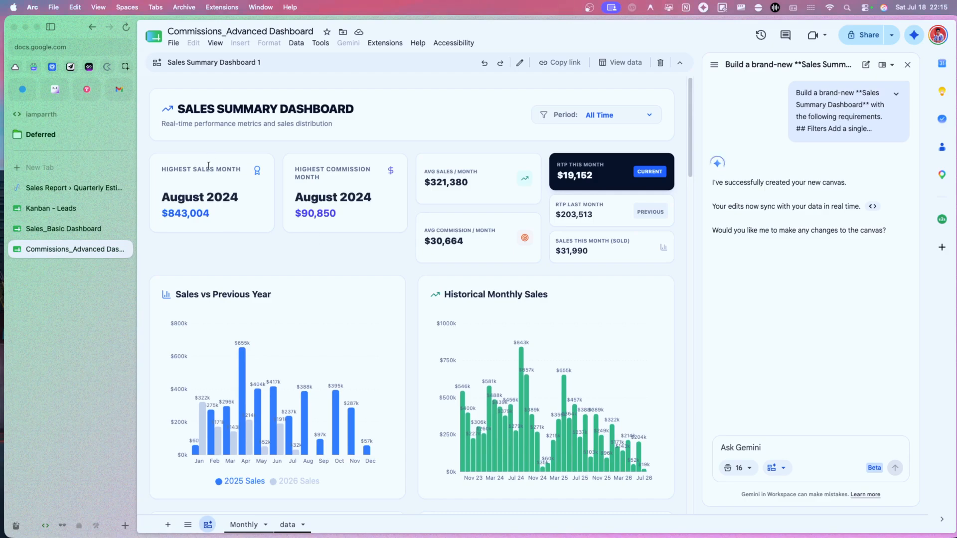
- Open a second copy of the spreadsheet in a new browser tab, place it last, and show its Monthly sheet
key(super+shift+c)
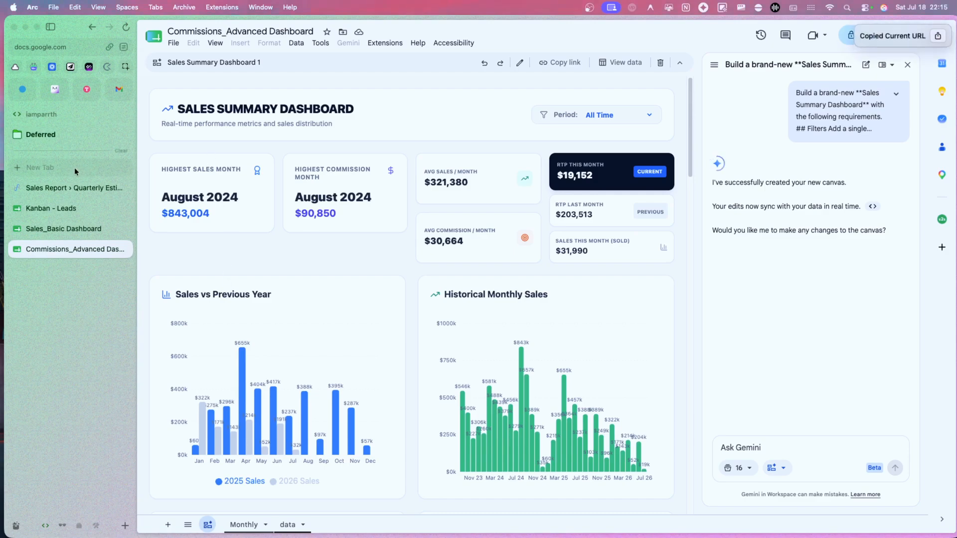
key(super+l)
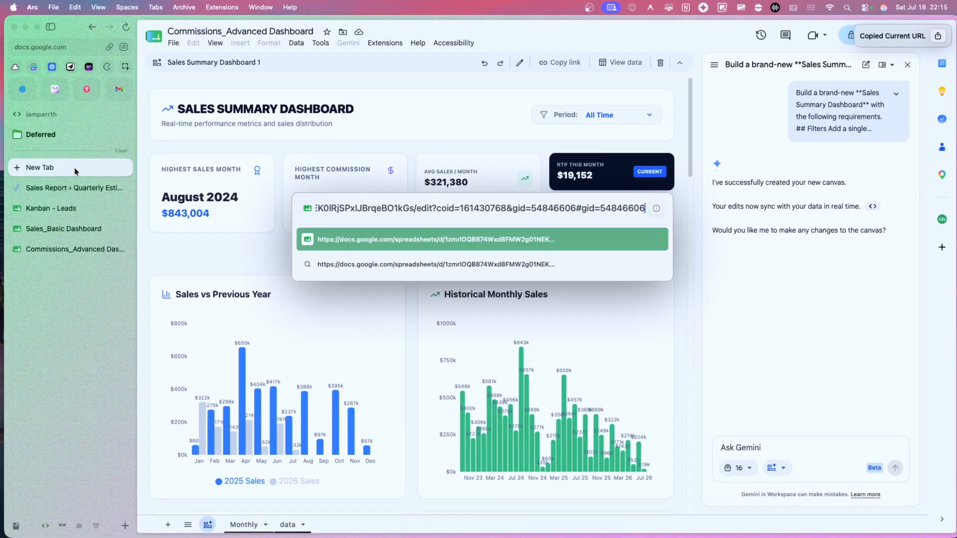
key(Return)
drag(75, 192, 80, 298)
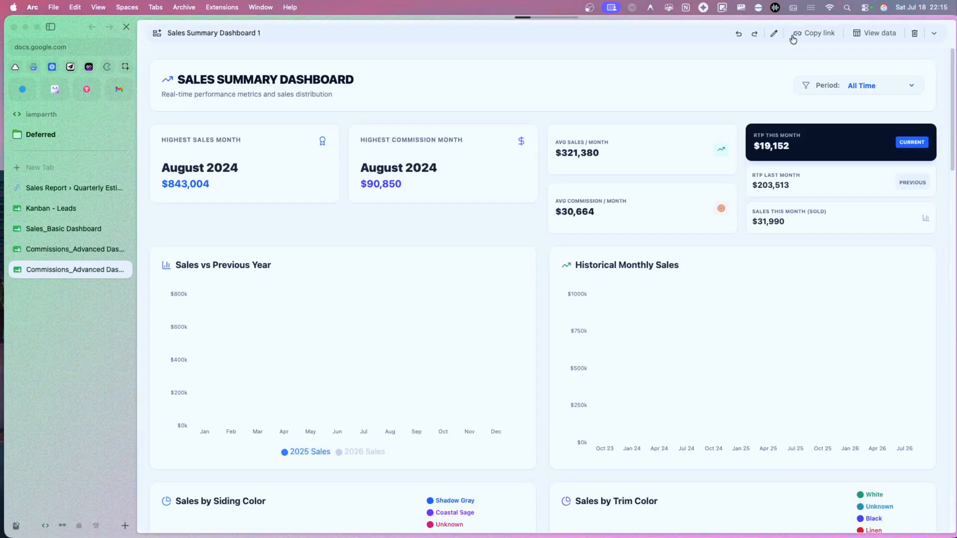
click(879, 33)
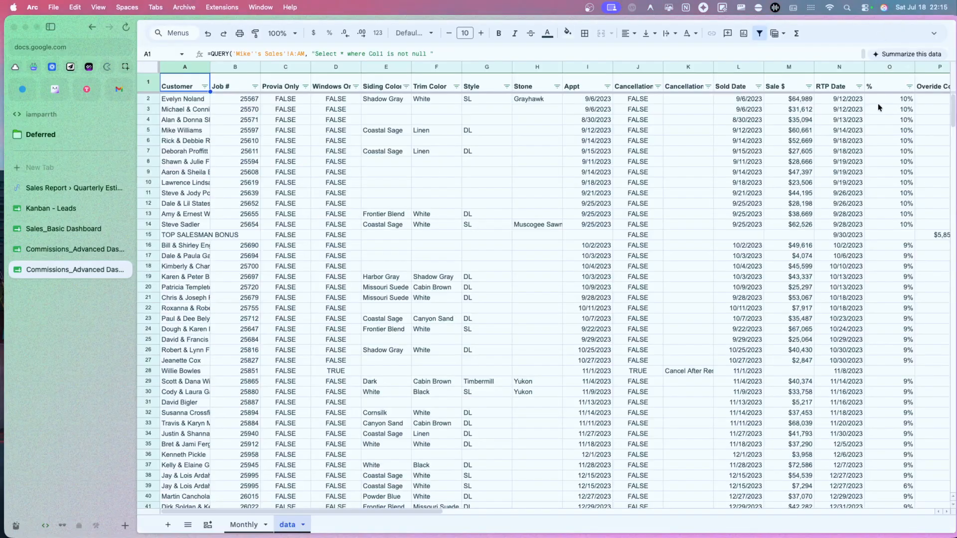
click(251, 524)
- Compare the canvas's highest sales, commission, average and RTP KPI cards with the matching figures on the Monthly sheet
key(ctrl+Tab)
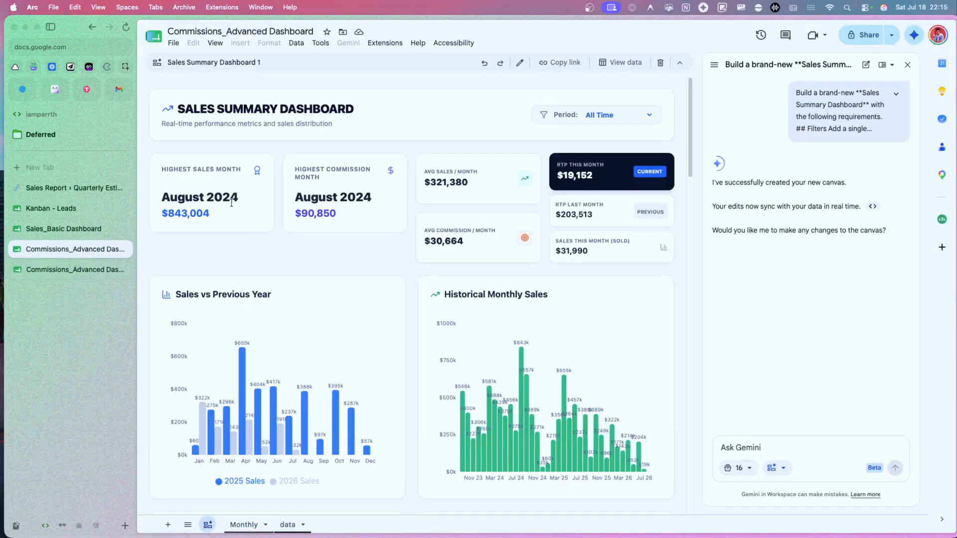
key(ctrl+Tab)
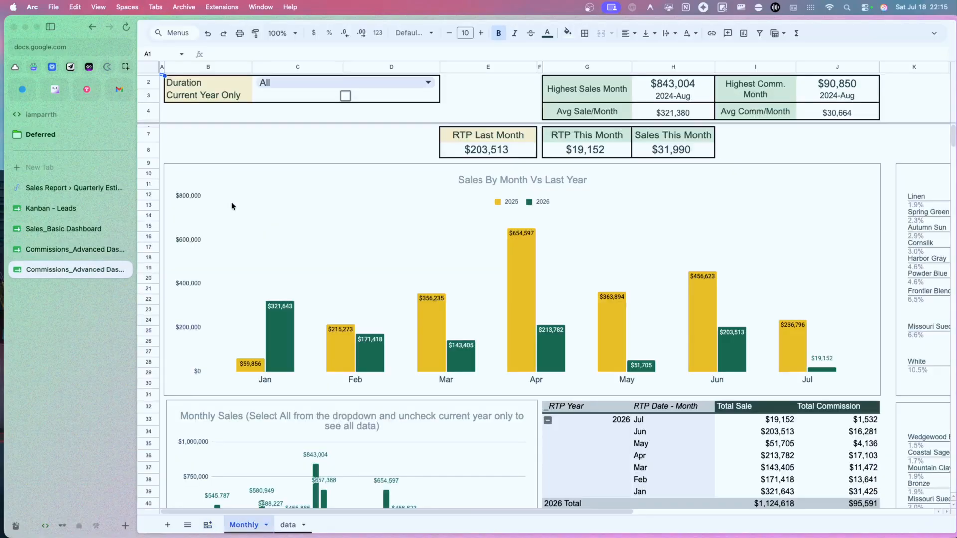
click(661, 82)
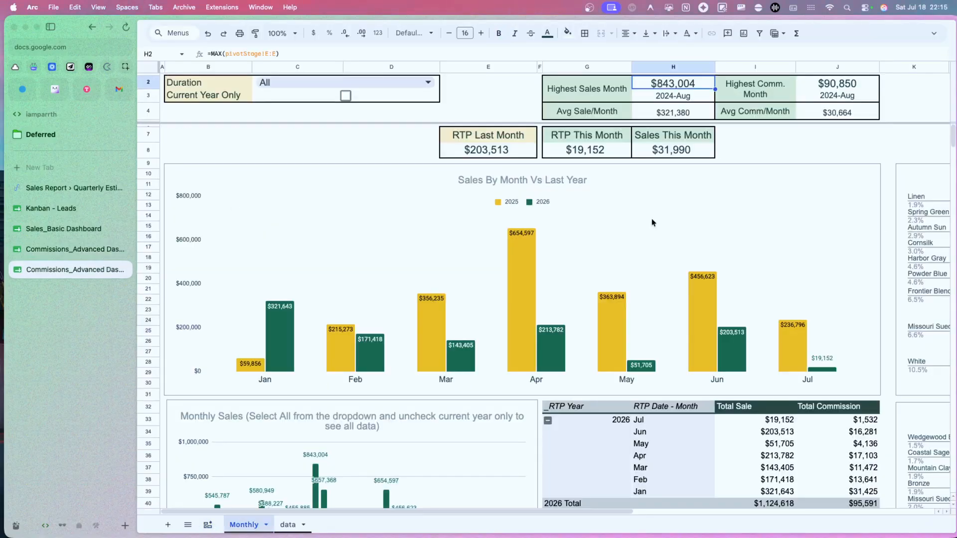
key(ctrl+Tab)
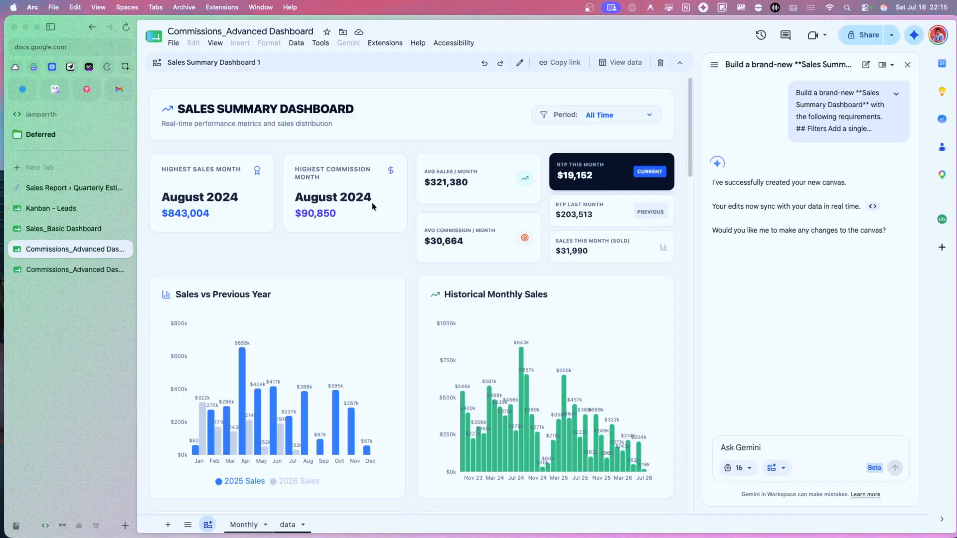
key(ctrl+Tab)
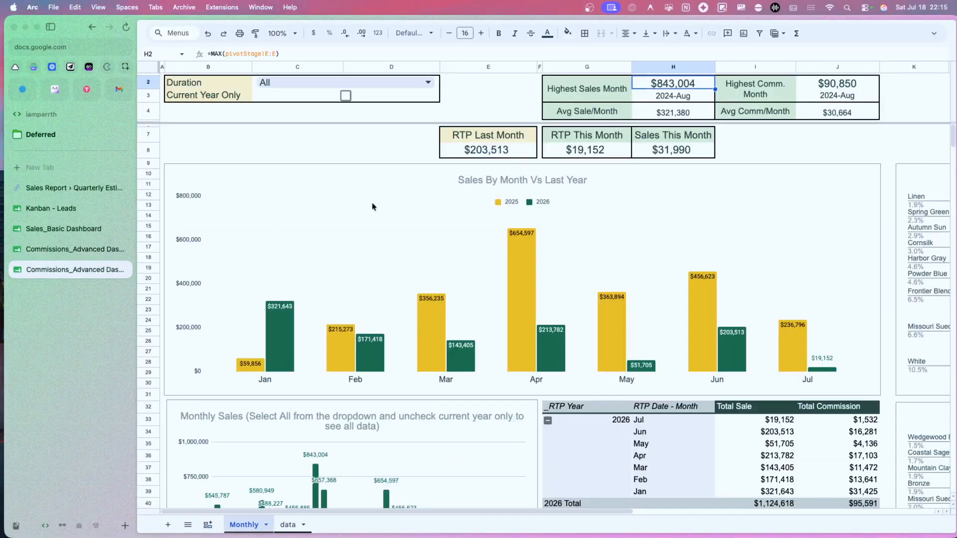
key(ctrl+Tab)
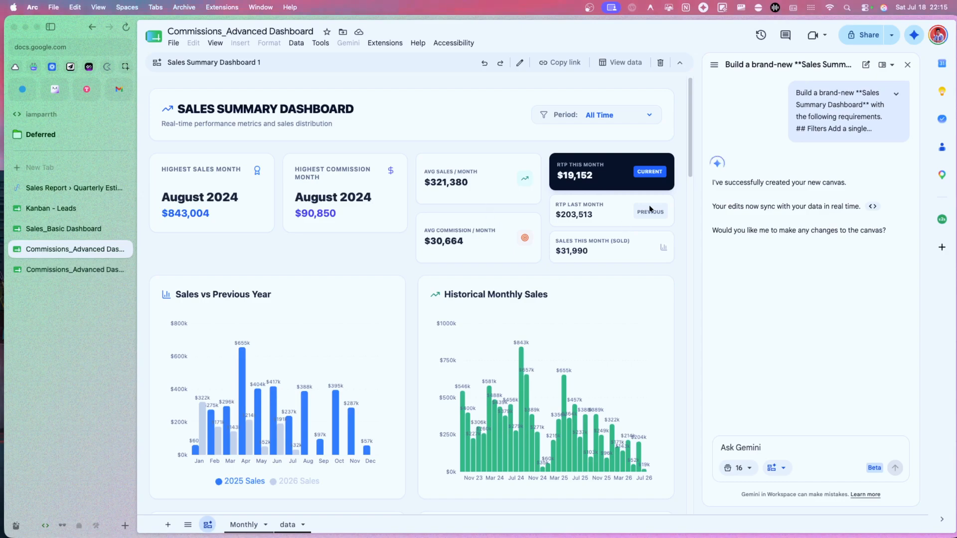
double_click(452, 183)
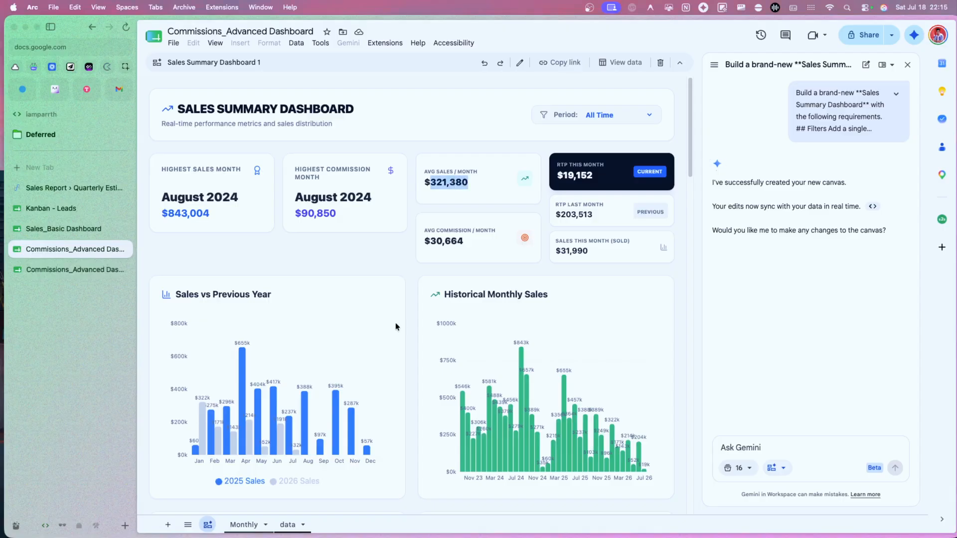
- Look through the data sheet's columns from Customer to Paid?, and return to the Monthly sheet
click(288, 525)
click(445, 163)
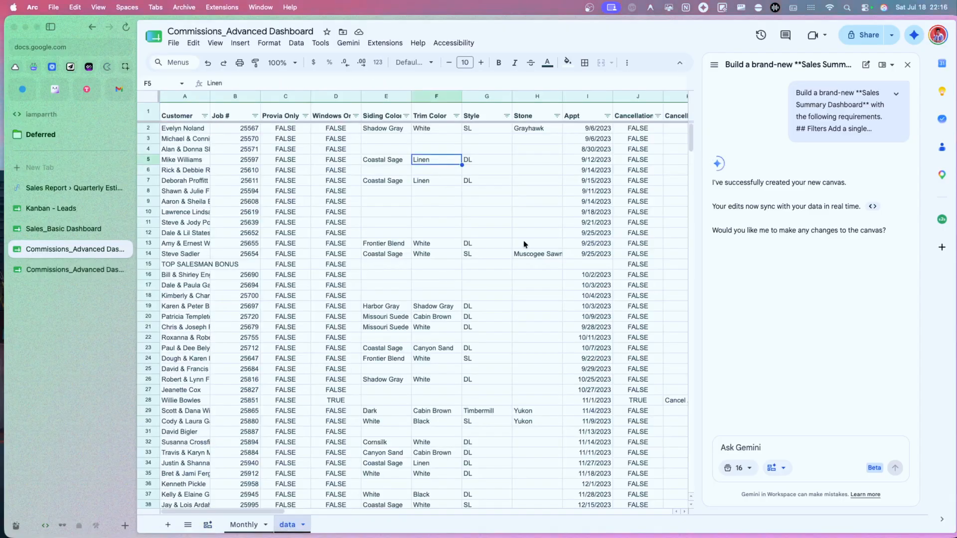
scroll(548, 259, right, 2)
scroll(444, 203, right, 3)
scroll(443, 204, right, 10)
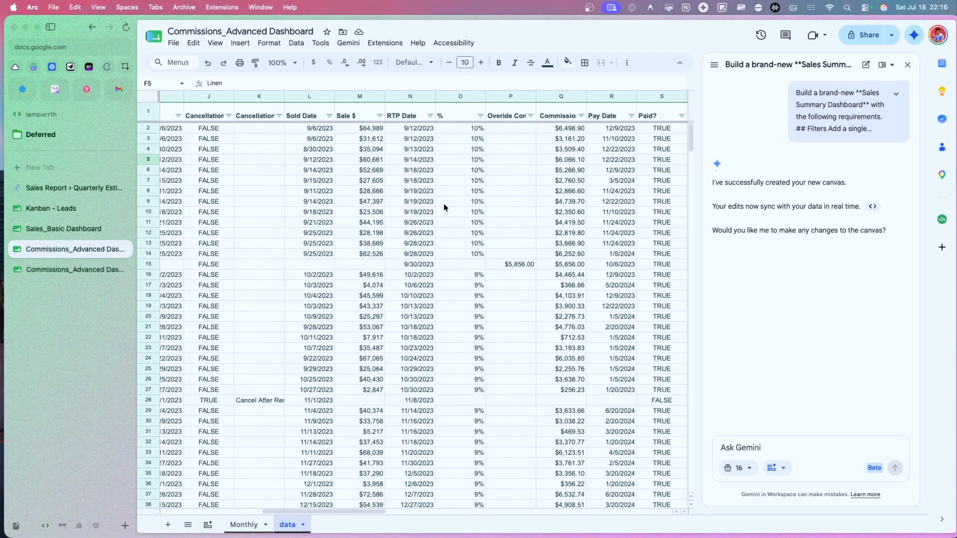
scroll(444, 203, left, 12)
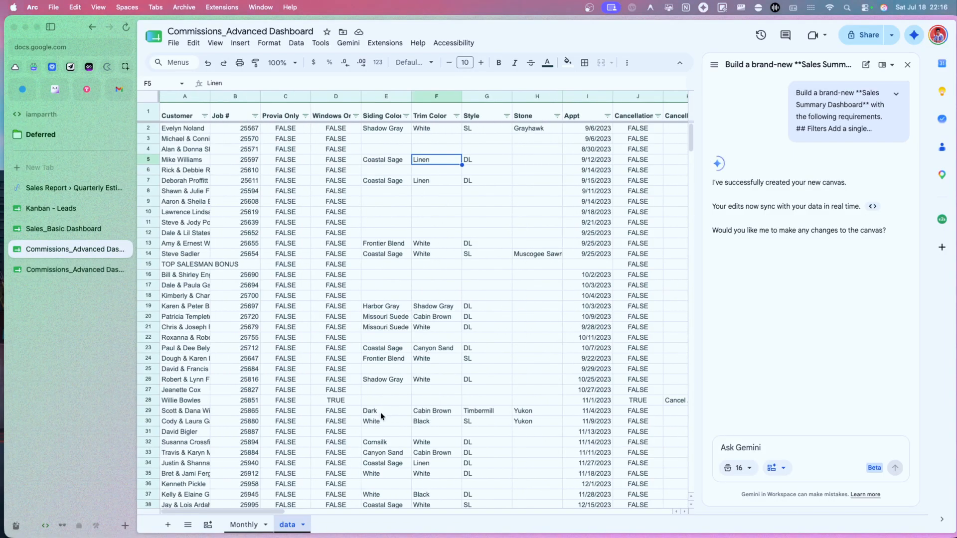
click(241, 525)
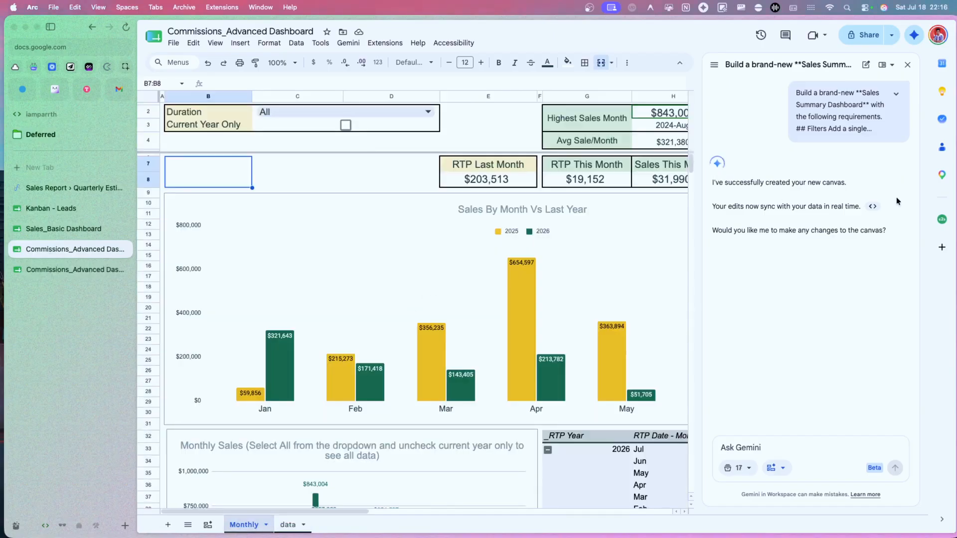
- Show the new canvas's JavaScript code and examine its column mappings for siding color, trim color, sold date and RTP fields
click(873, 206)
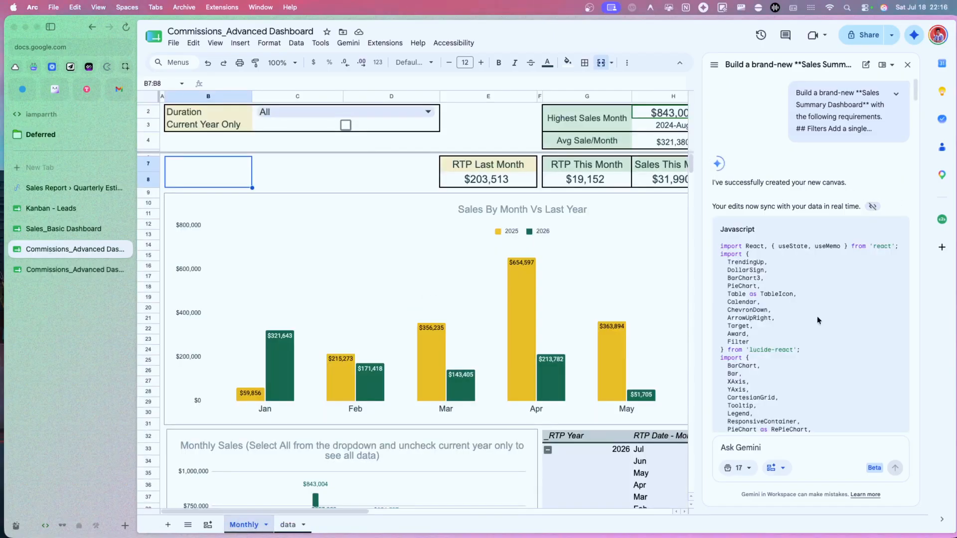
scroll(817, 316, down, 7)
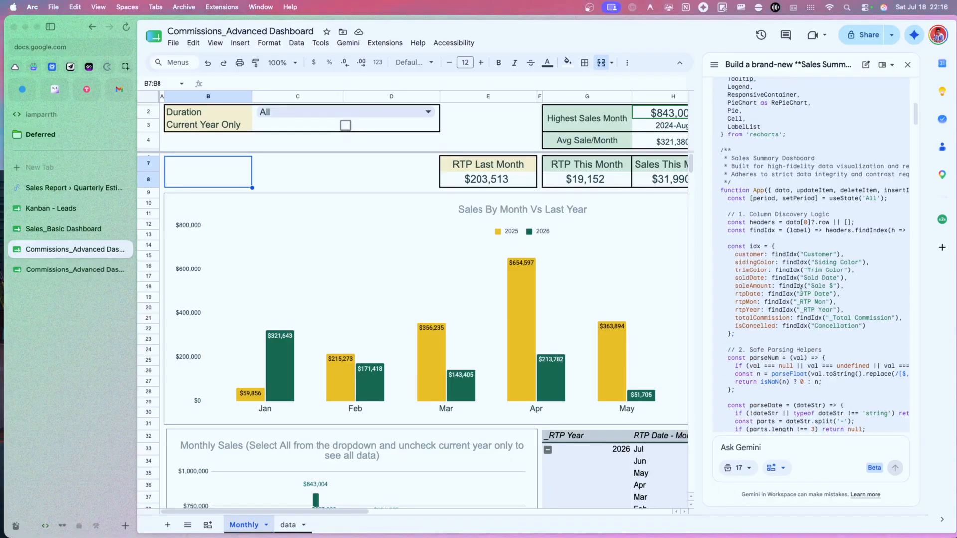
drag(800, 294, 830, 302)
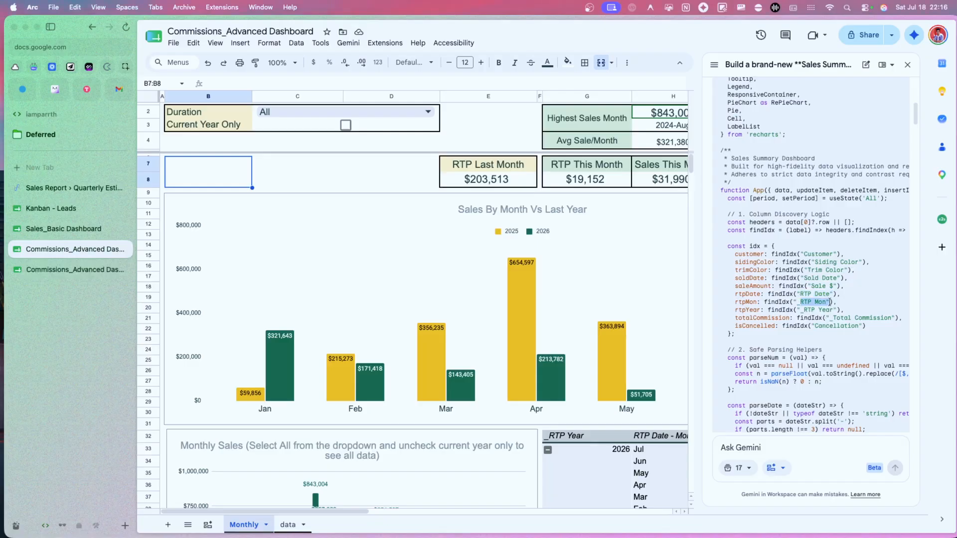
double_click(817, 263)
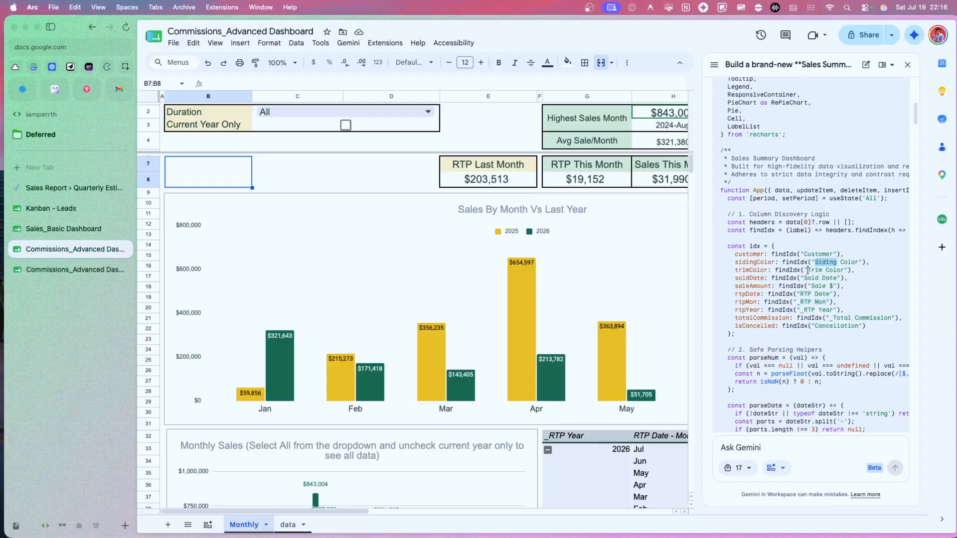
click(803, 277)
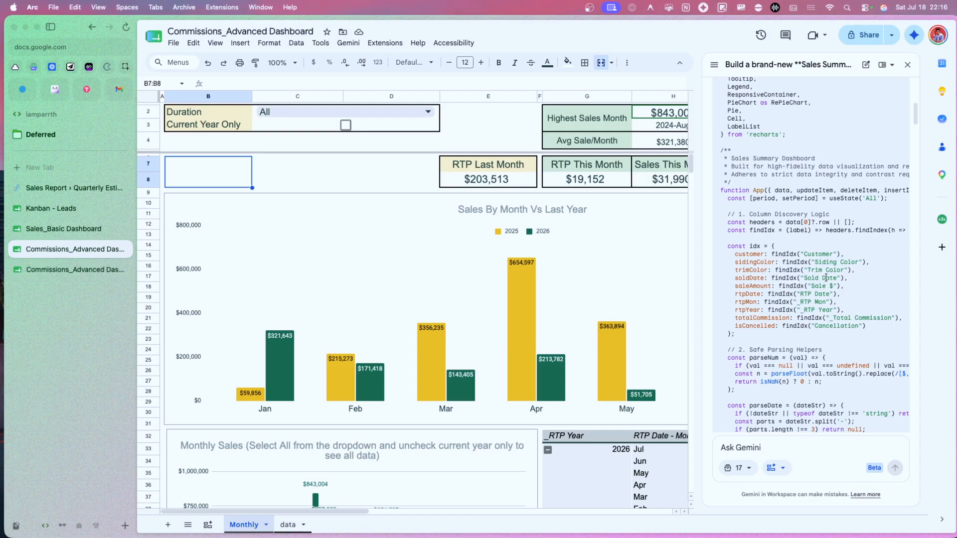
- Close the Gemini side panel and open the Sales Summary Dashboard 1 canvas
click(907, 64)
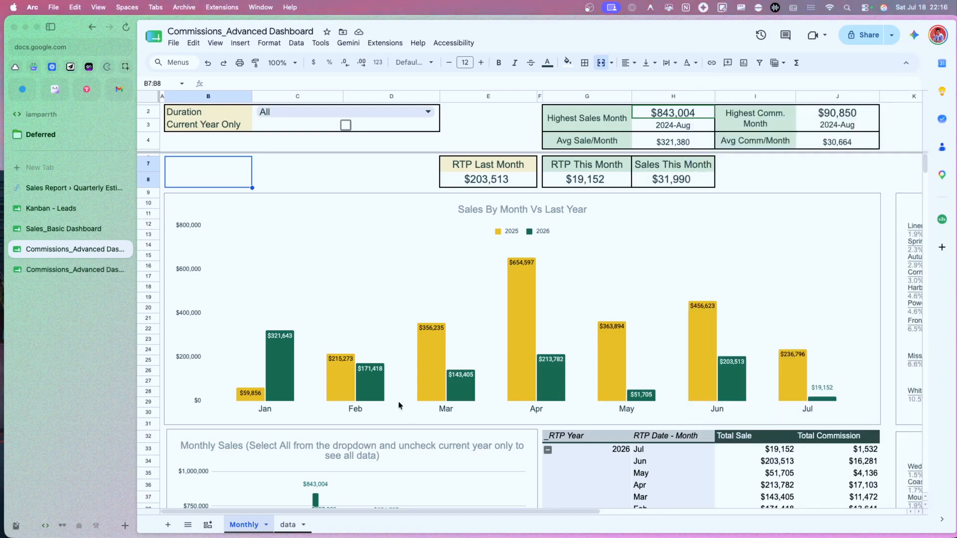
click(208, 525)
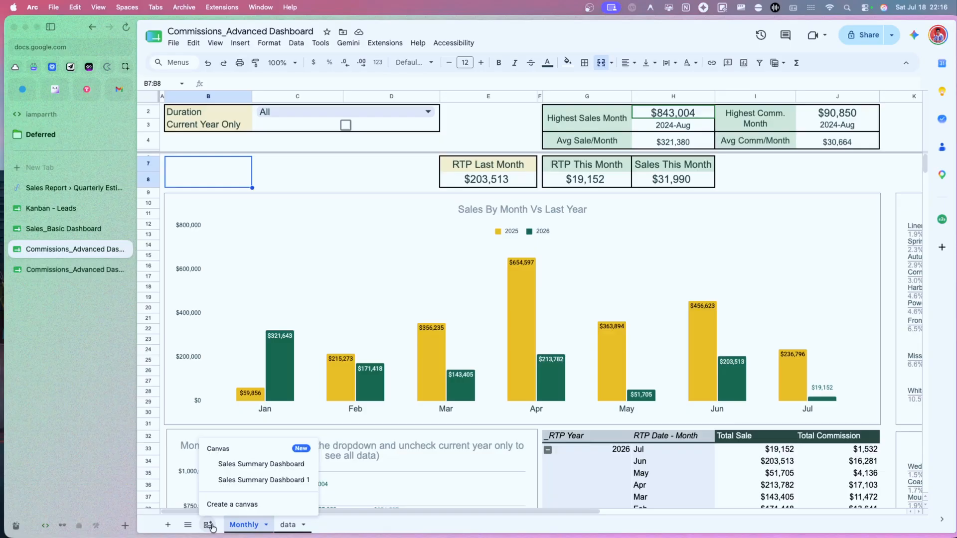
click(258, 480)
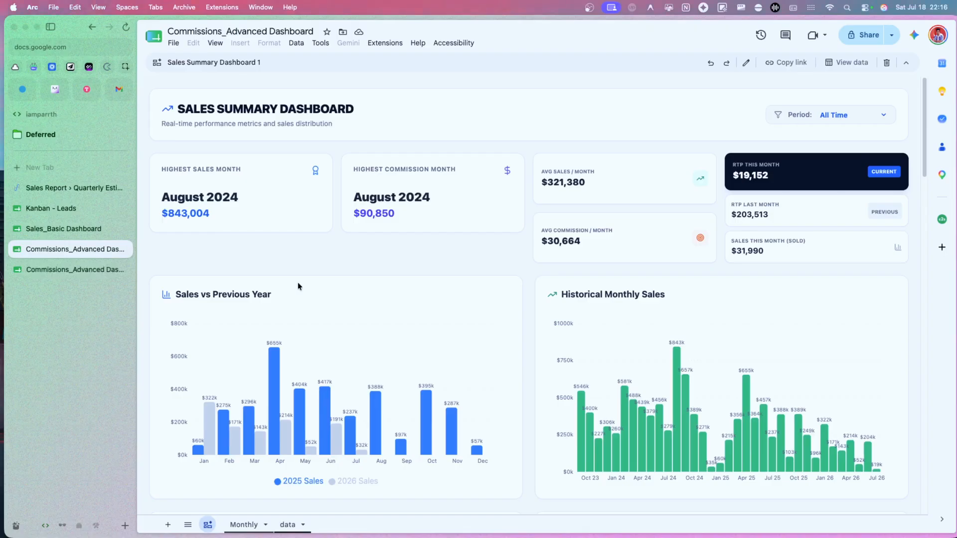
- Switch to the Sales_Basic Dashboard spreadsheet and open its Mock Data sheet
click(64, 214)
click(70, 229)
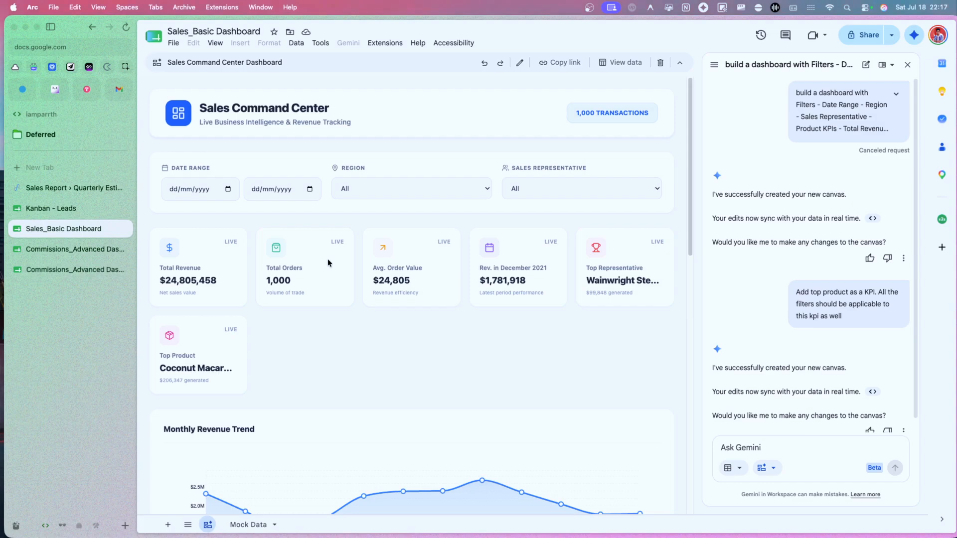
click(248, 525)
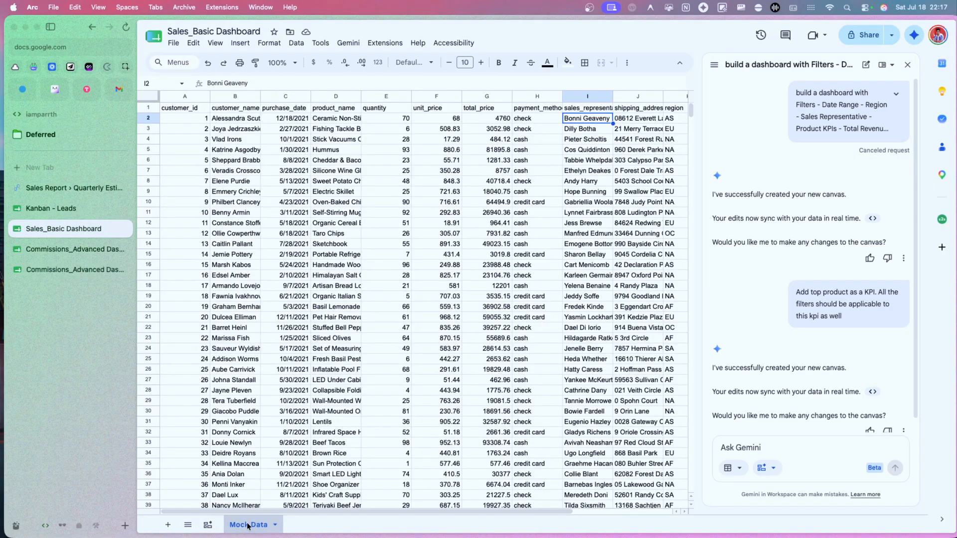
- Look across the Mock Data columns through region, and return to the unit_price and total_price values in row 8
click(451, 183)
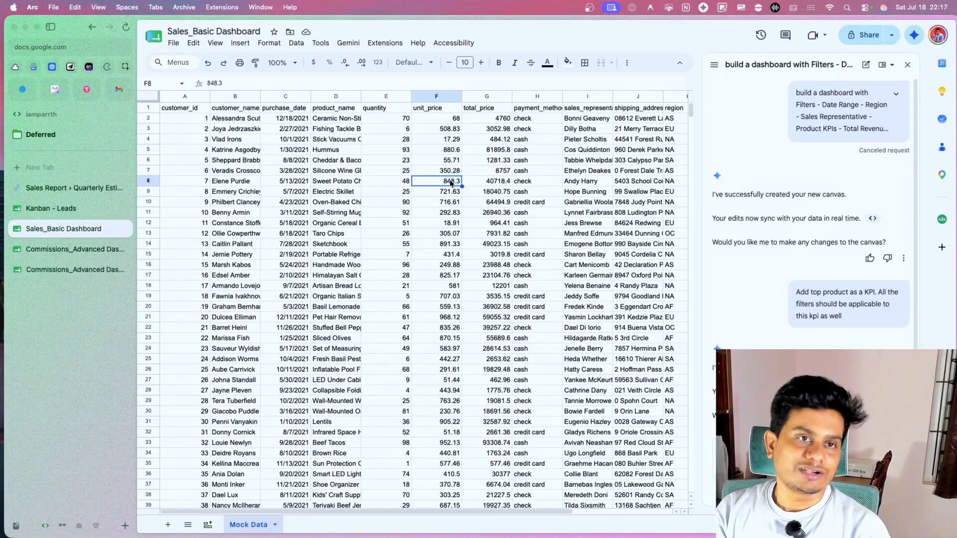
scroll(621, 256, right, 3)
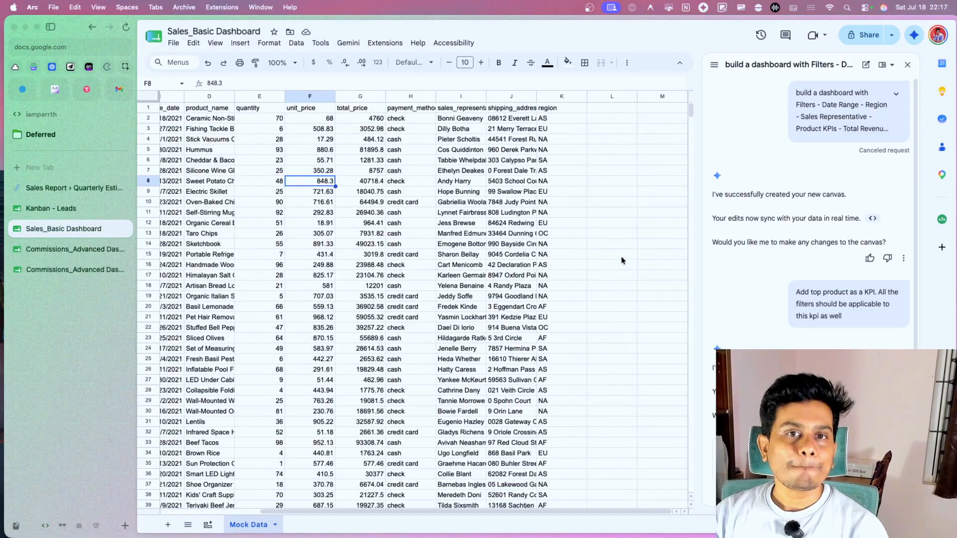
scroll(621, 256, left, 3)
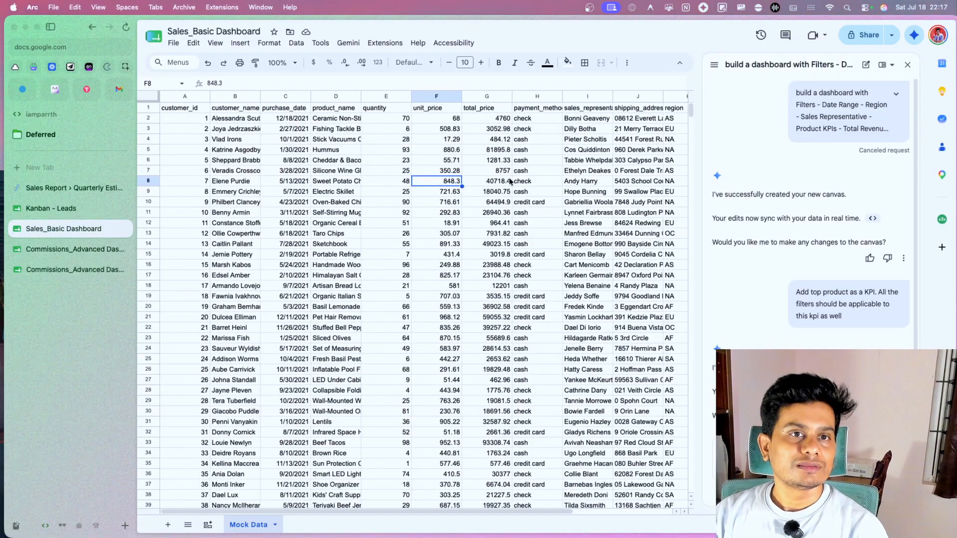
click(493, 182)
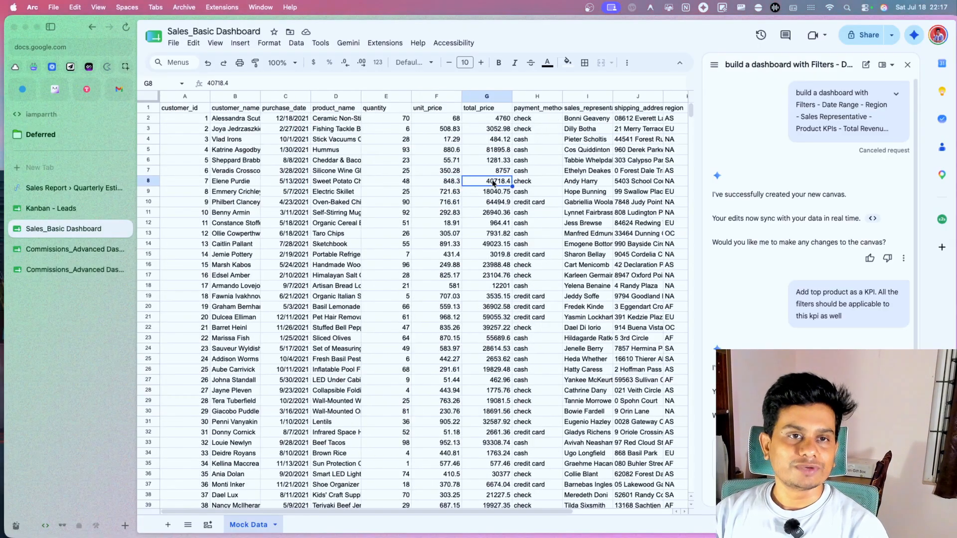